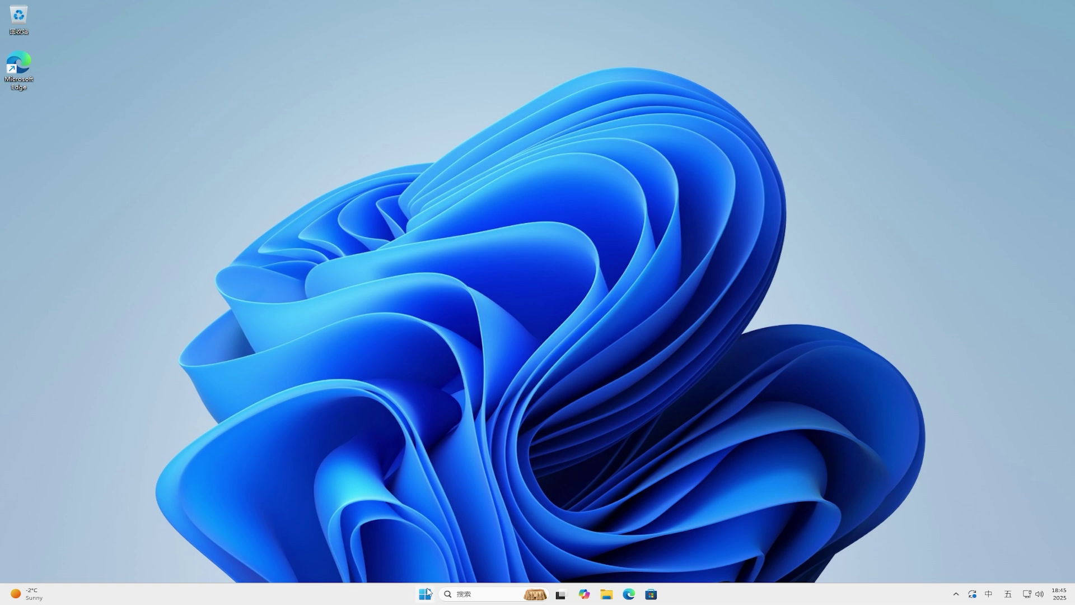
# Step: Cycle the Start menu's All apps view through list and grid, ending on Category grouping
pyautogui.click(425, 593)
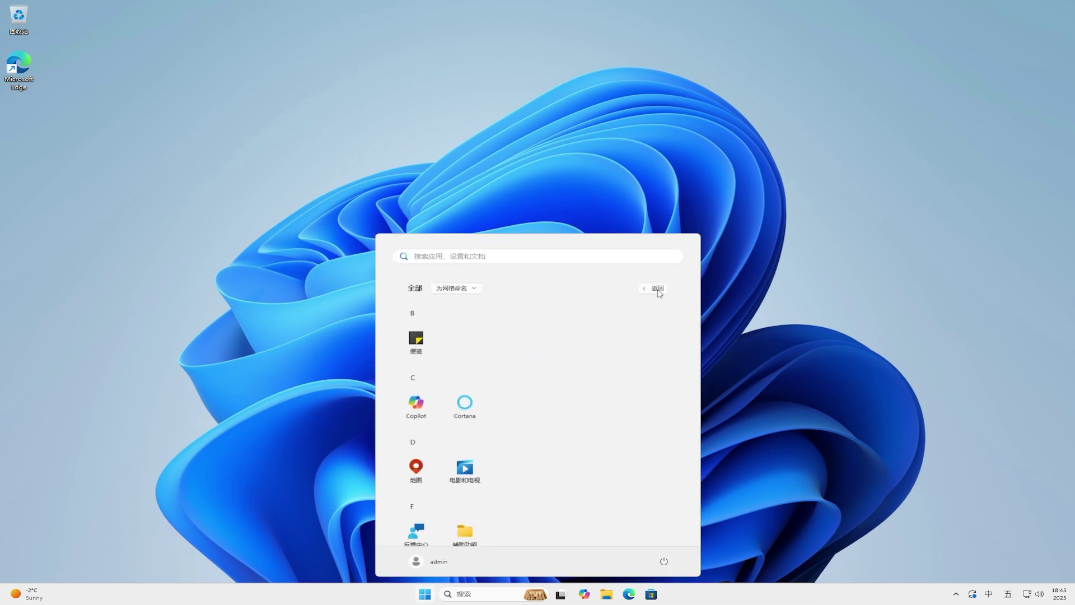
pyautogui.click(474, 289)
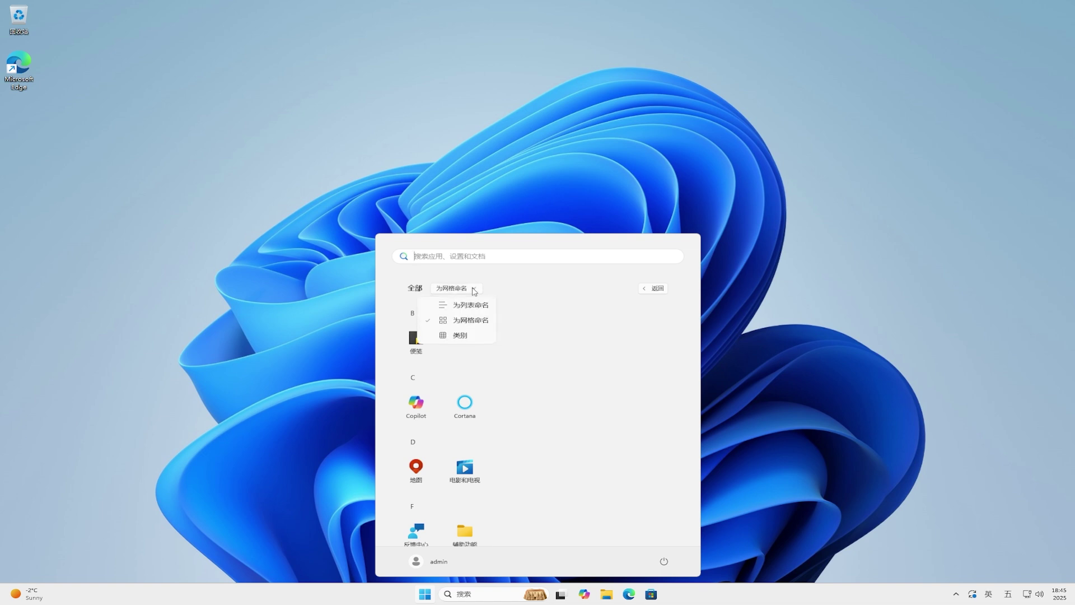
pyautogui.click(476, 305)
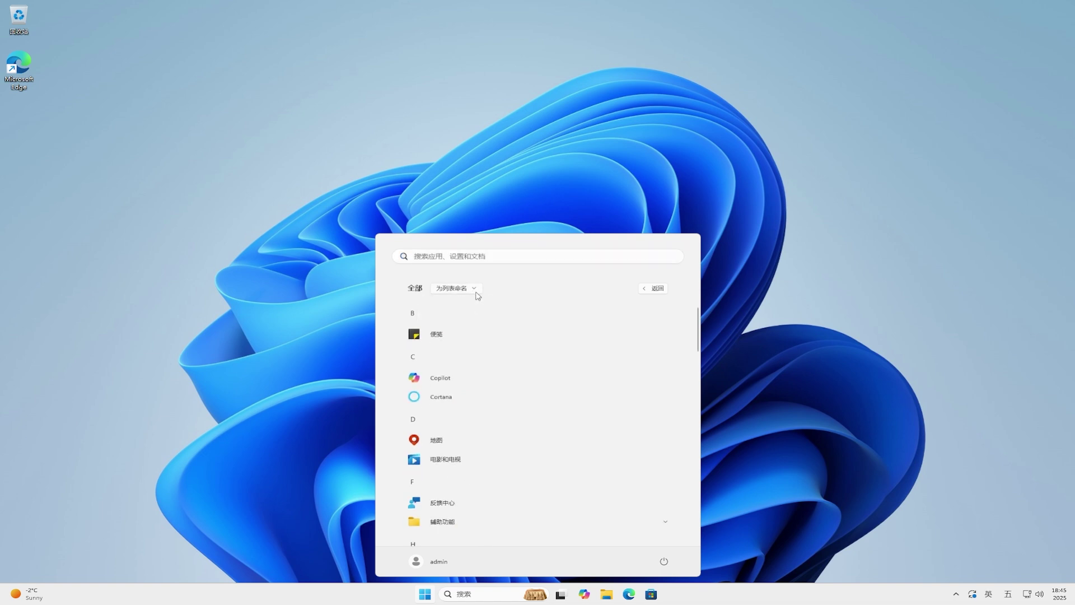
pyautogui.click(477, 289)
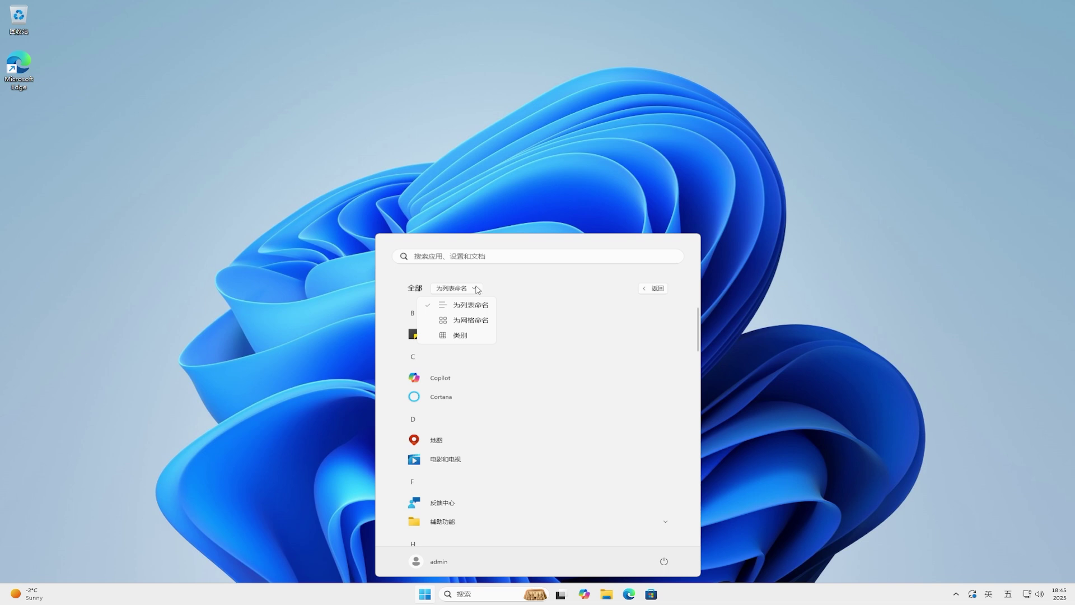
pyautogui.click(487, 320)
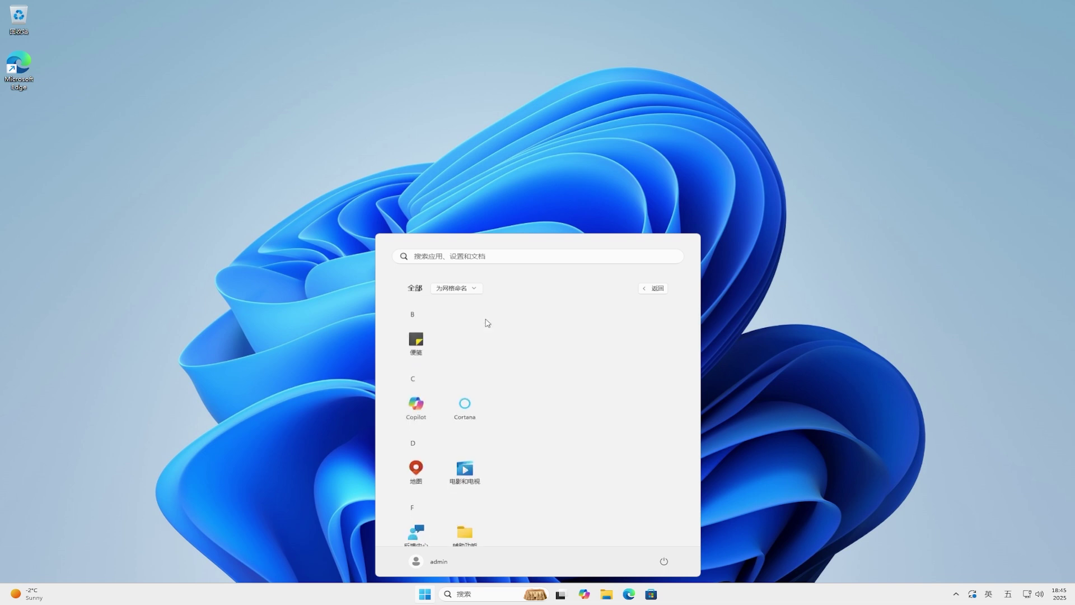
pyautogui.click(477, 289)
pyautogui.click(483, 335)
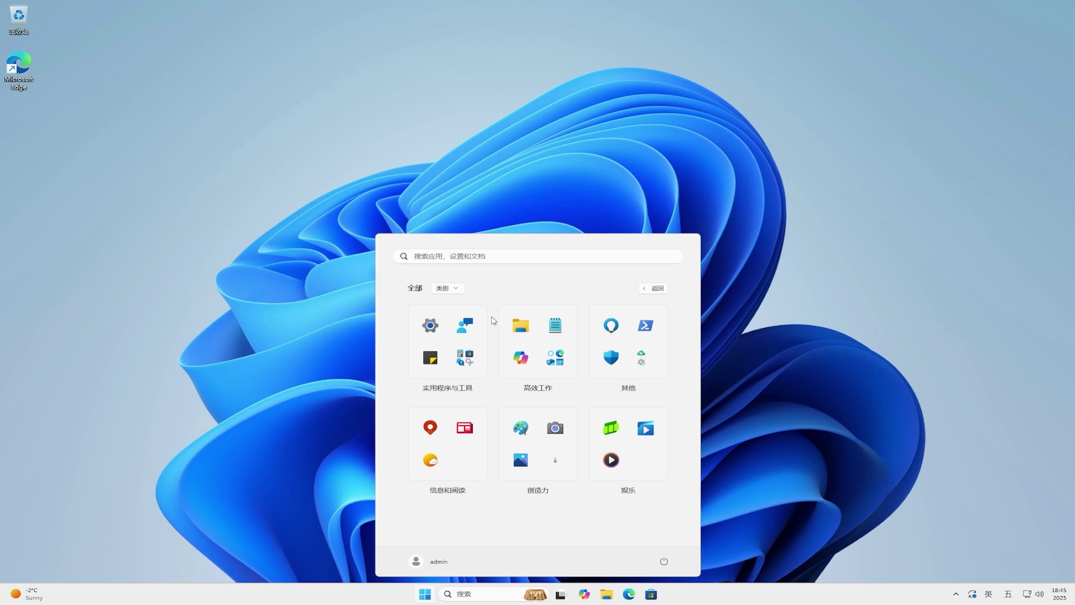
# Step: Expand and collapse the 娱乐 category, return to pinned apps, and close Start
pyautogui.click(656, 465)
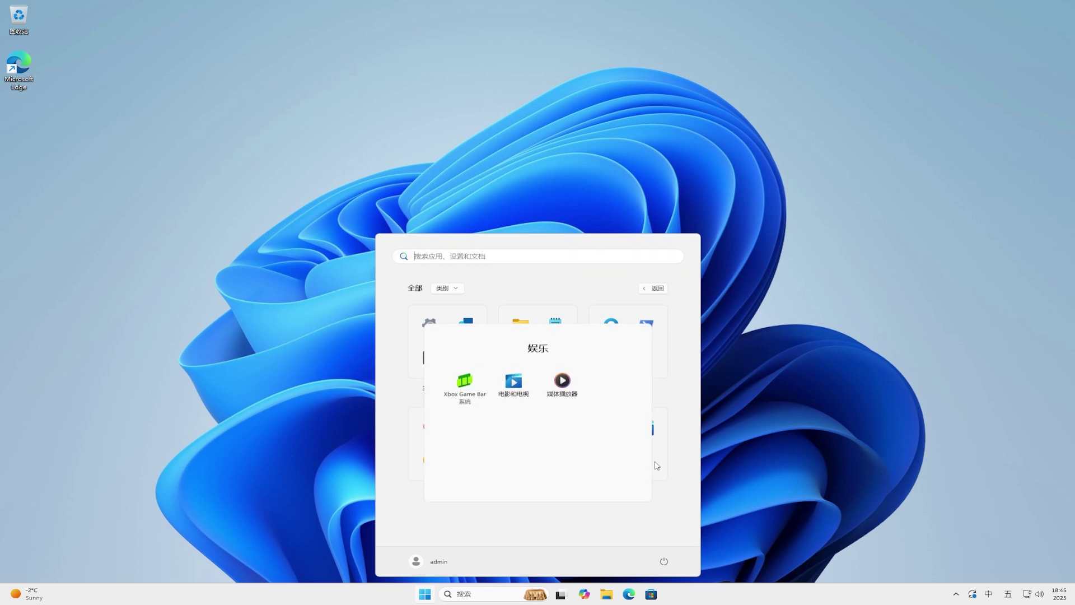
pyautogui.click(687, 462)
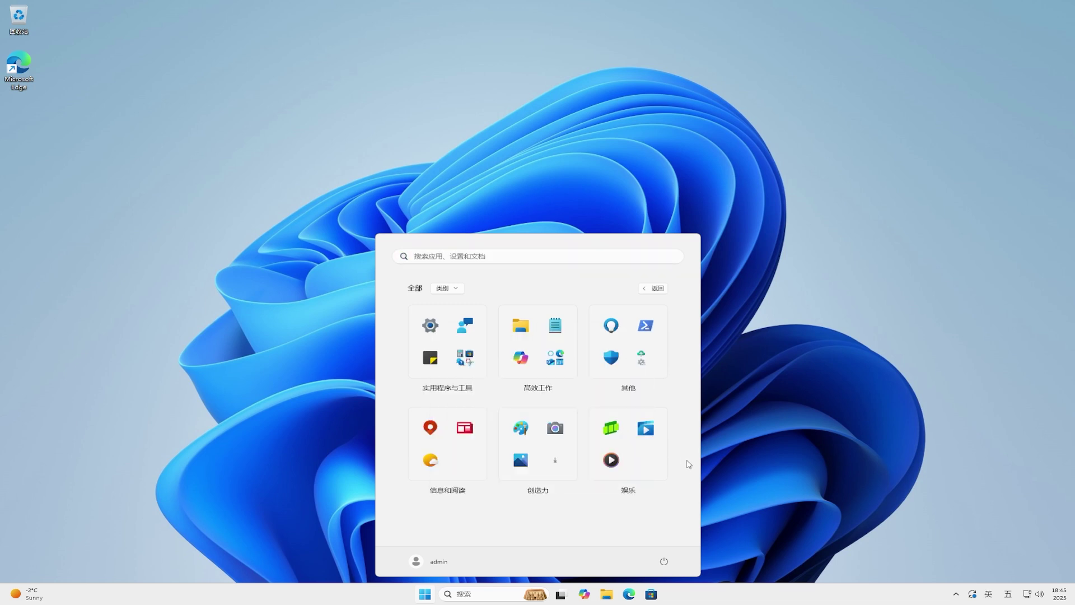
pyautogui.click(658, 288)
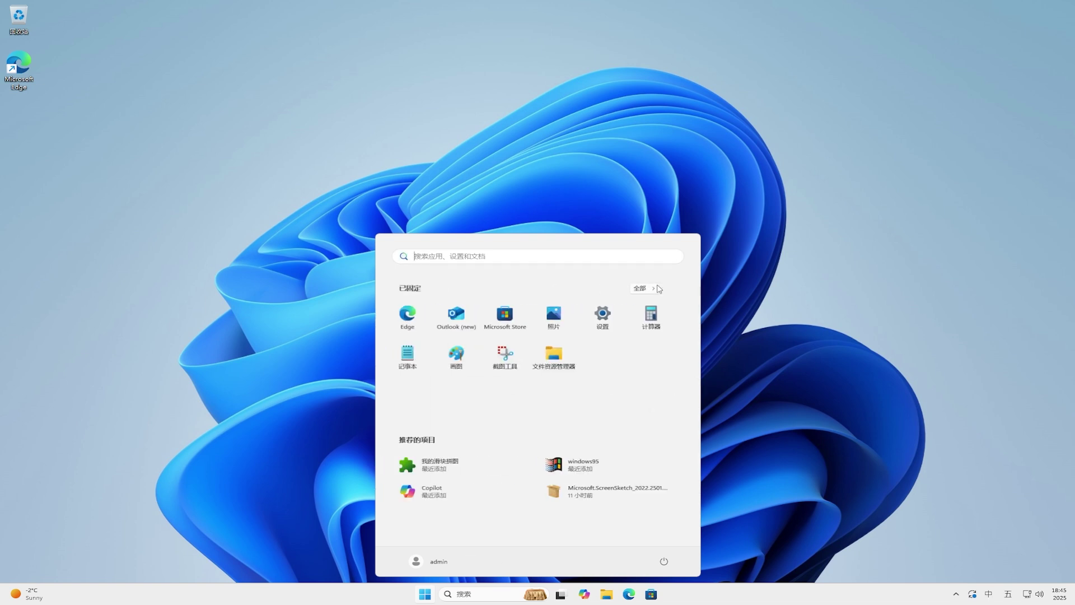
pyautogui.click(755, 289)
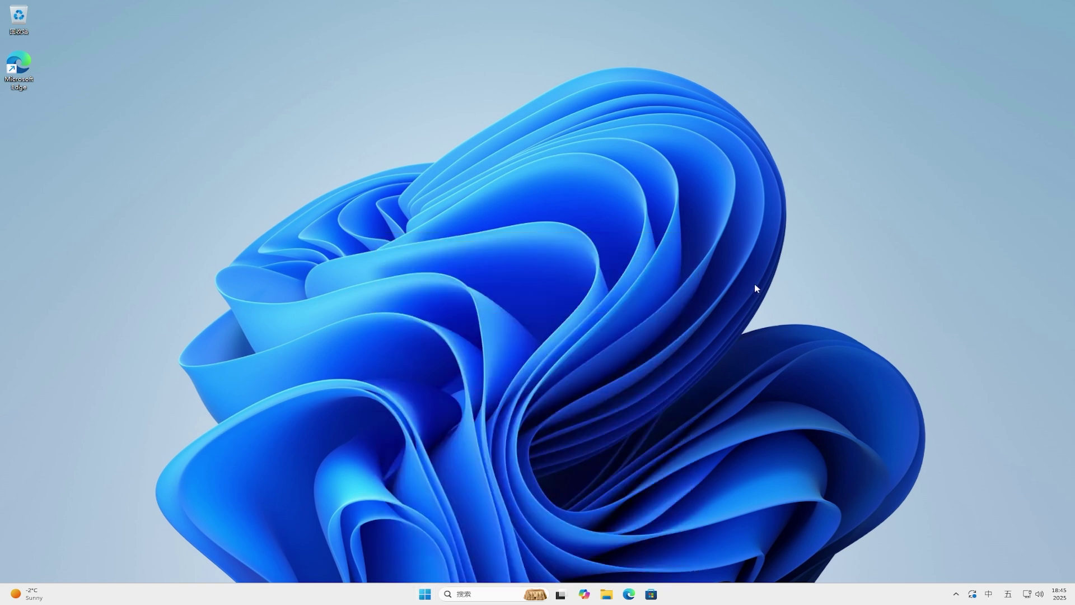
pyautogui.click(607, 595)
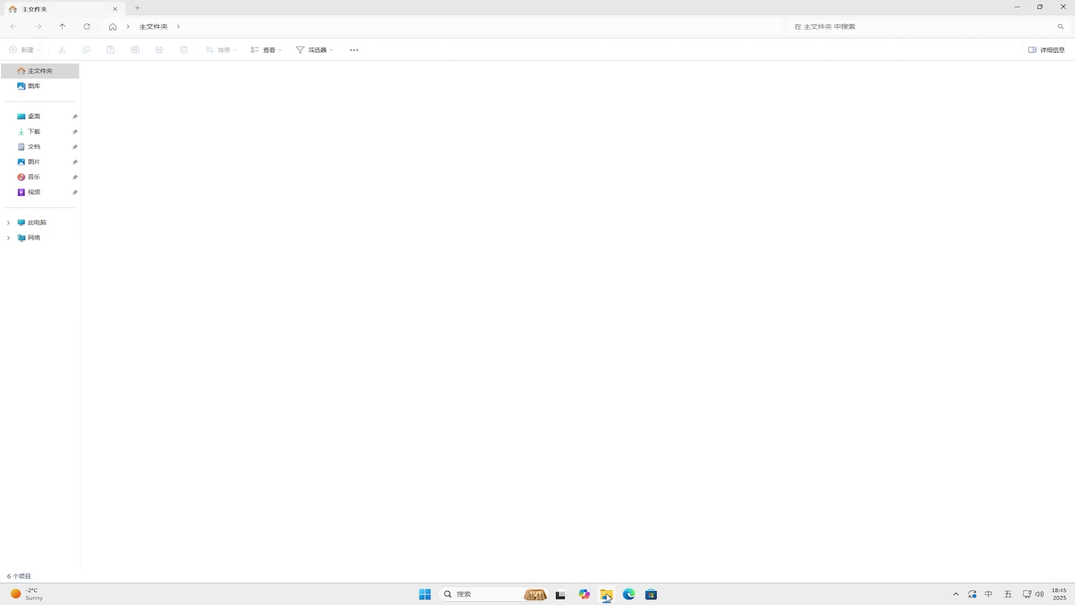
pyautogui.click(34, 161)
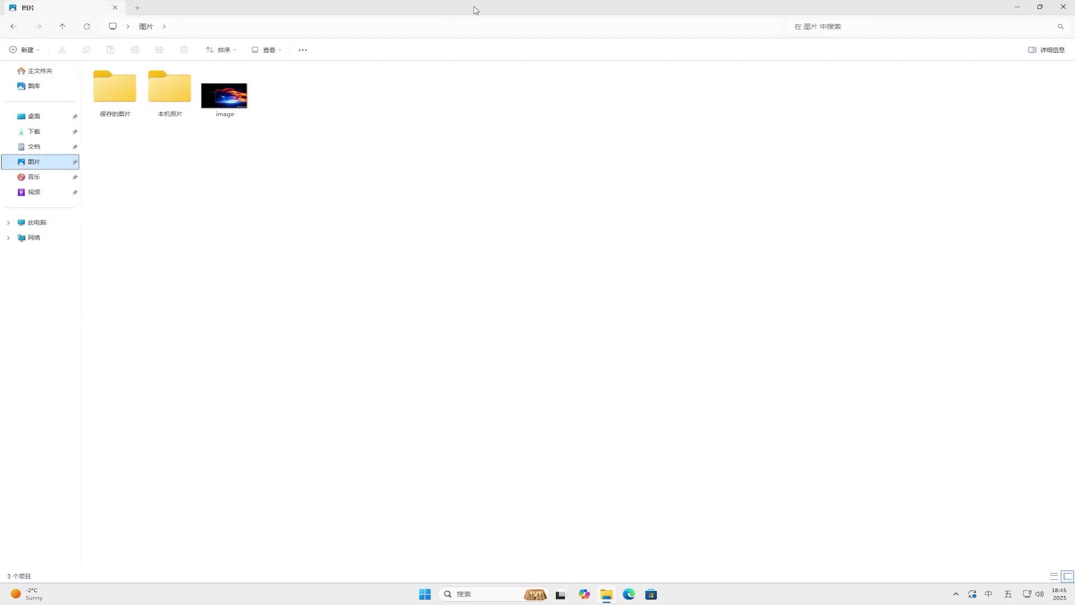
pyautogui.moveTo(475, 10); pyautogui.dragTo(540, 200)
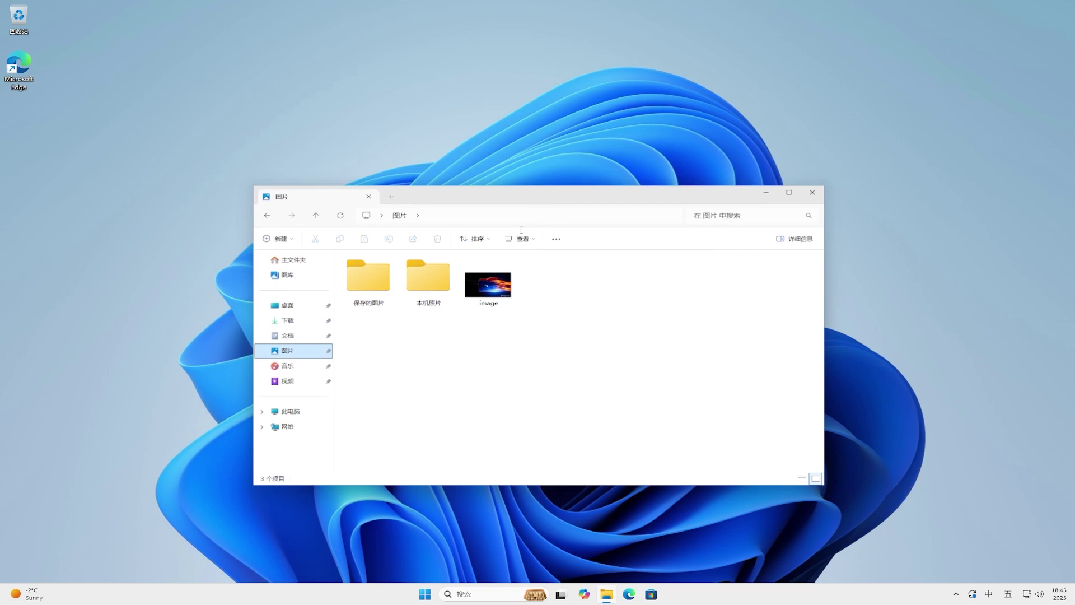
pyautogui.moveTo(493, 294); pyautogui.dragTo(664, 47)
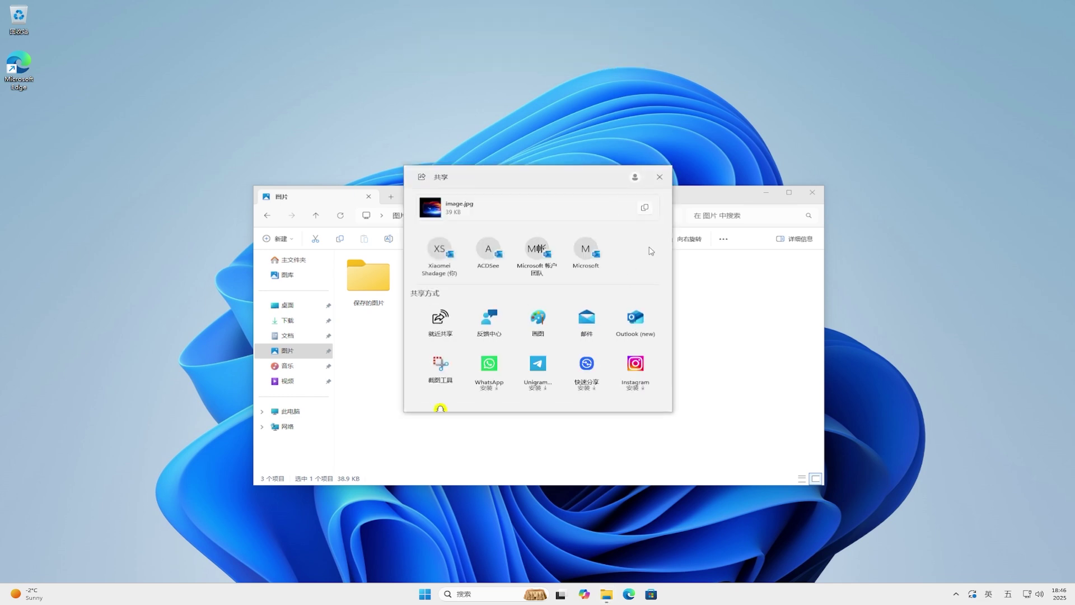
pyautogui.click(660, 176)
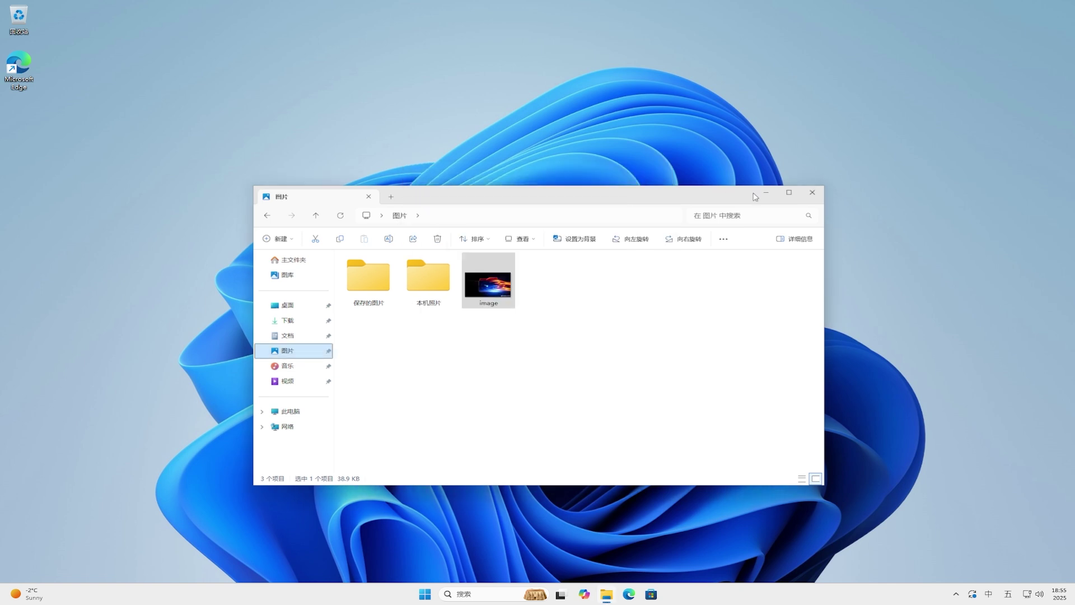
pyautogui.click(807, 192)
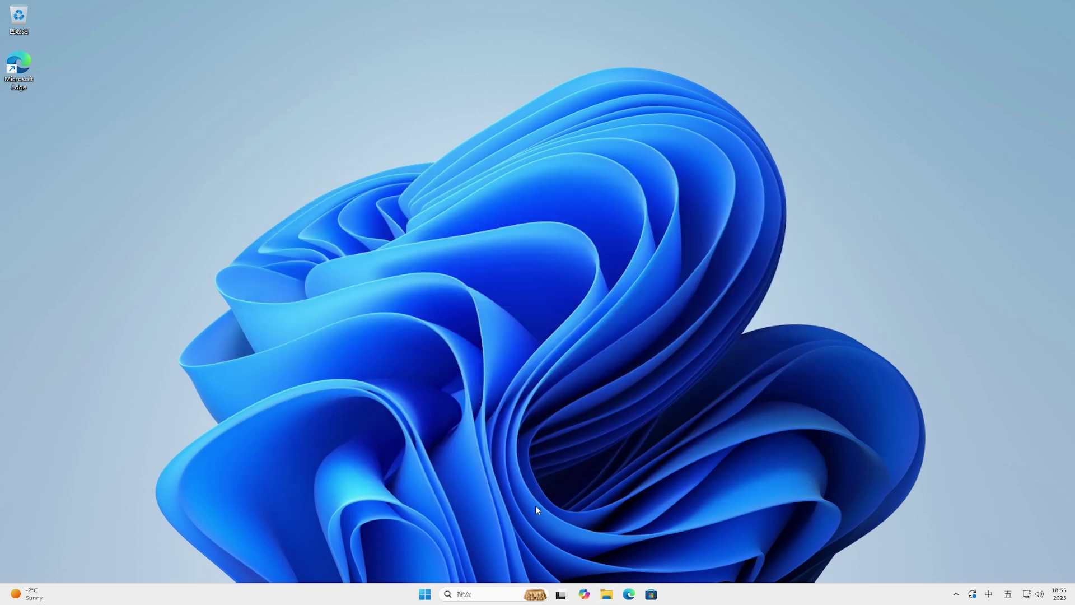
# Step: Lock the PC from Start's Power menu, then choose 管理小组件 from the traffic widget's menu
pyautogui.click(425, 594)
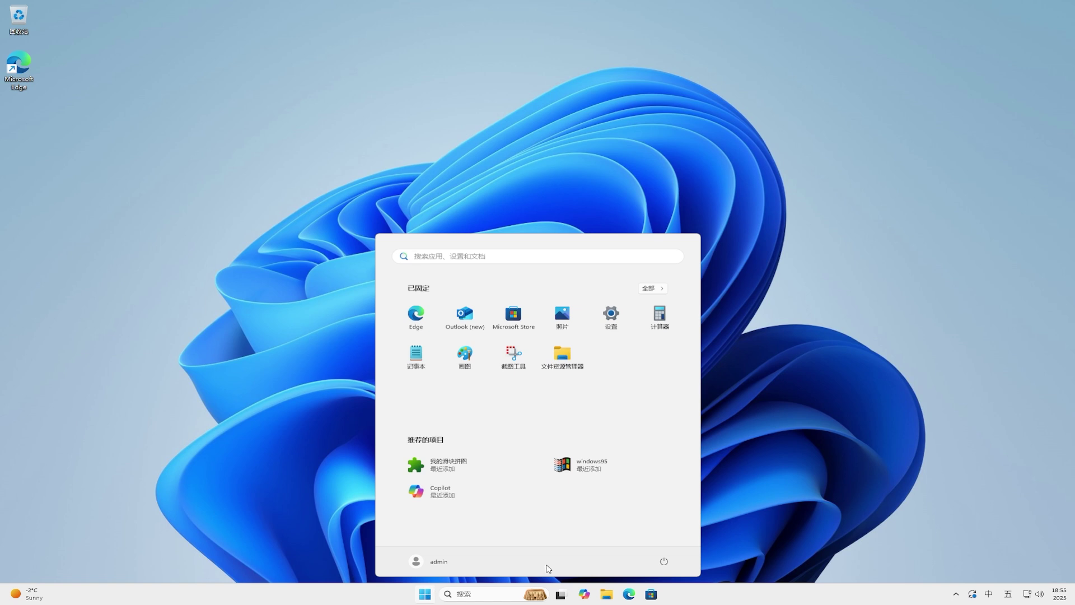
pyautogui.click(664, 562)
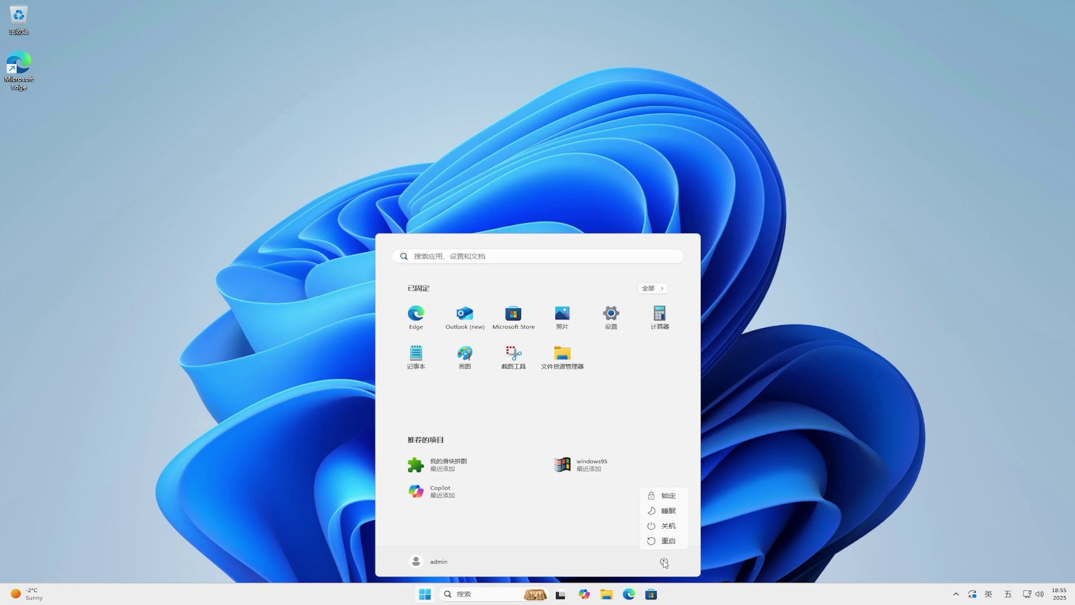
pyautogui.click(683, 495)
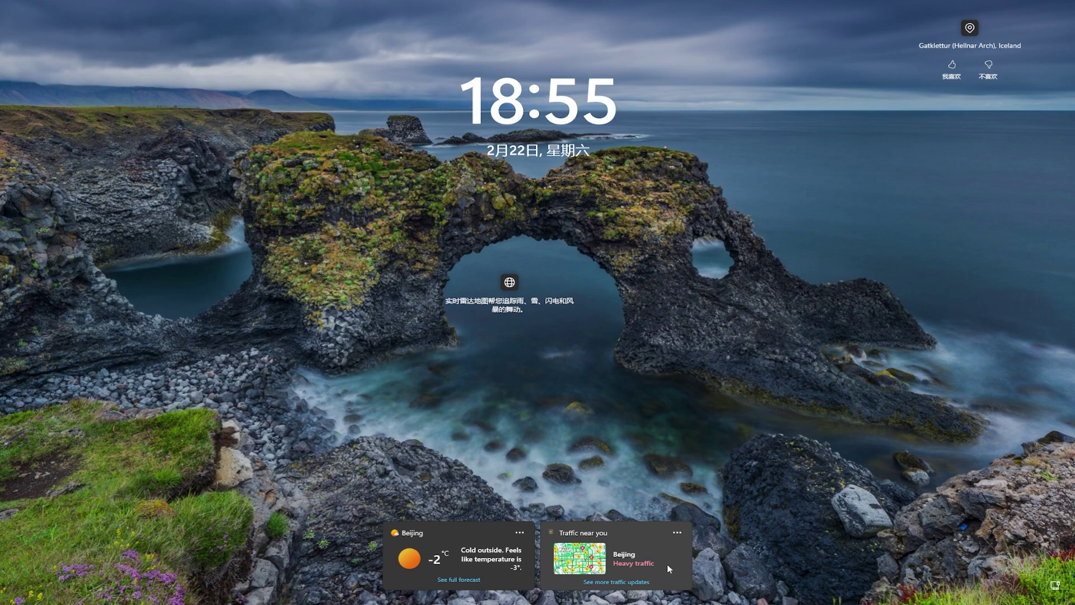
pyautogui.click(678, 533)
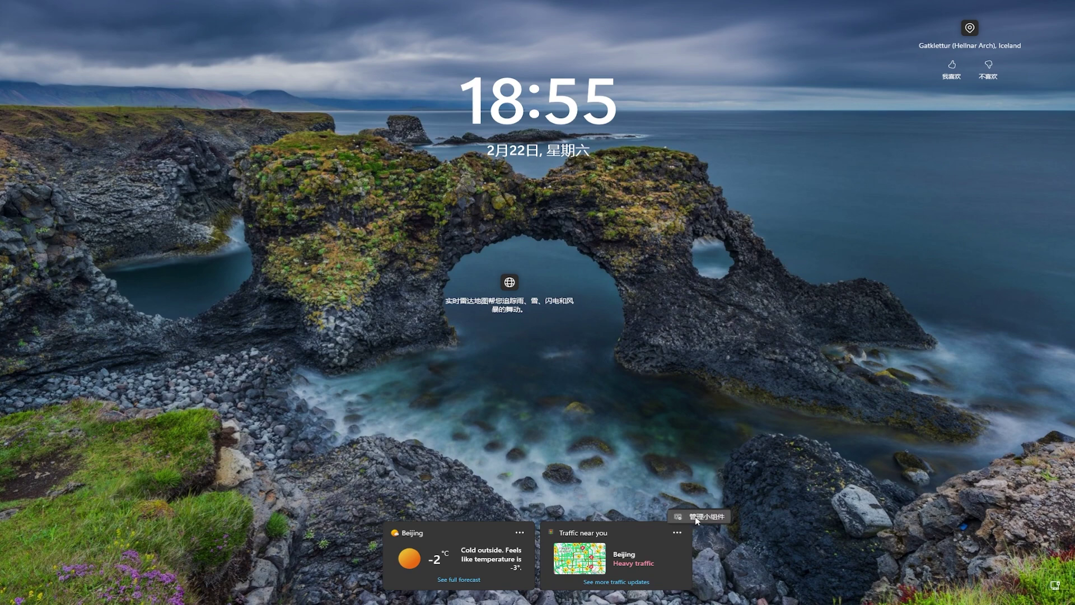
pyautogui.click(694, 516)
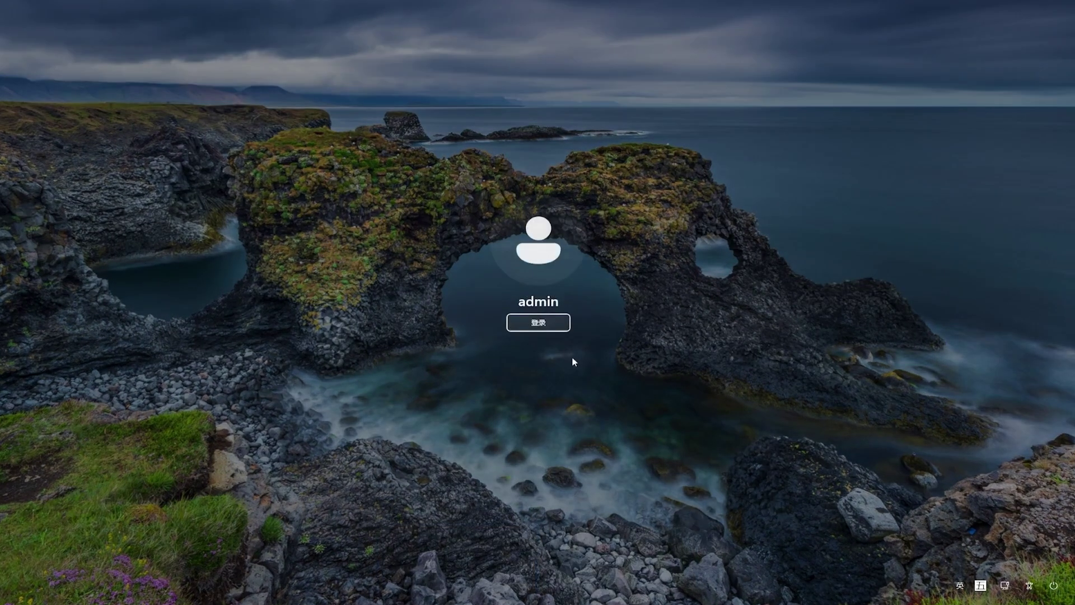
# Step: Sign back in, view the Add widget picker without adding anything, then close Settings
pyautogui.click(546, 324)
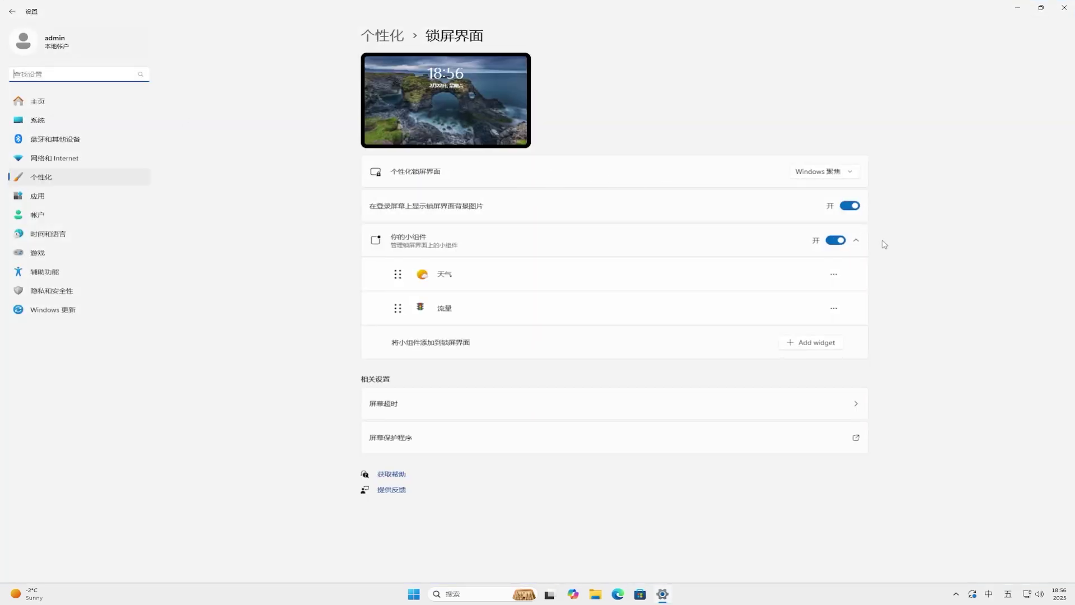
pyautogui.click(816, 344)
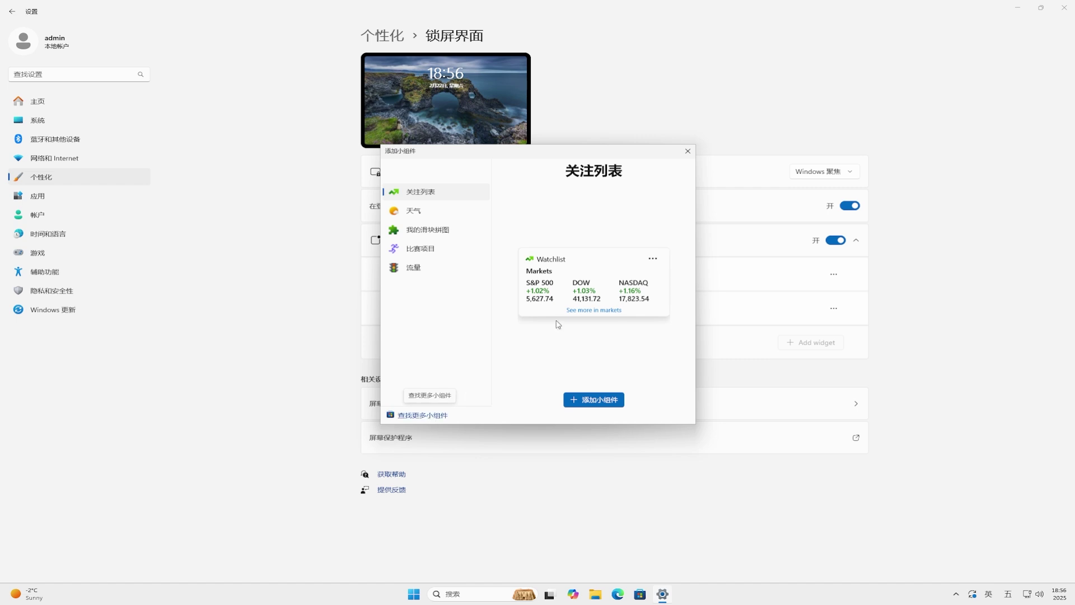
pyautogui.click(687, 152)
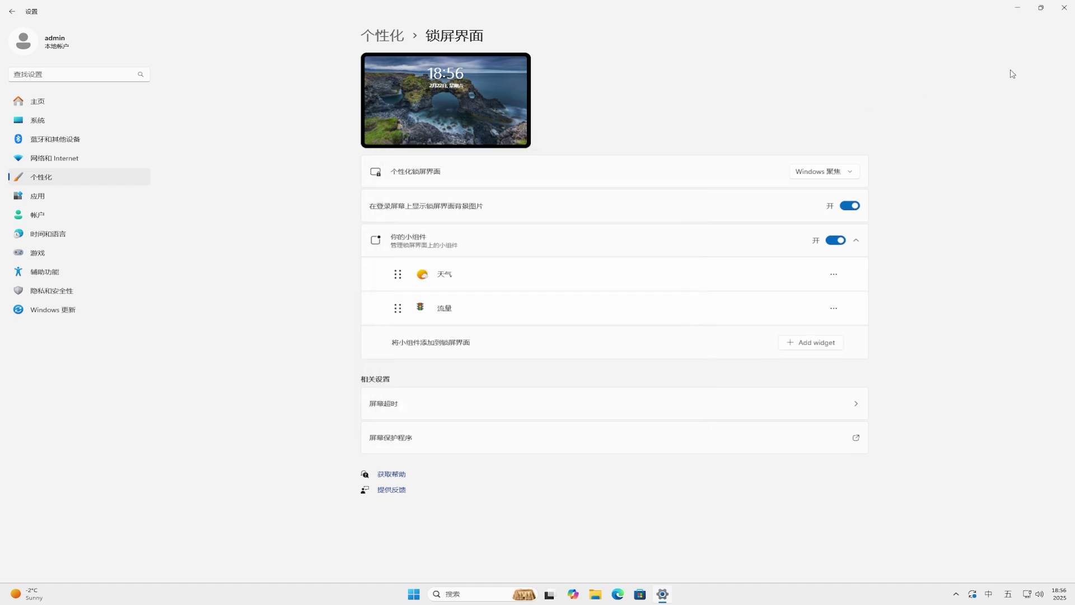
pyautogui.click(1064, 7)
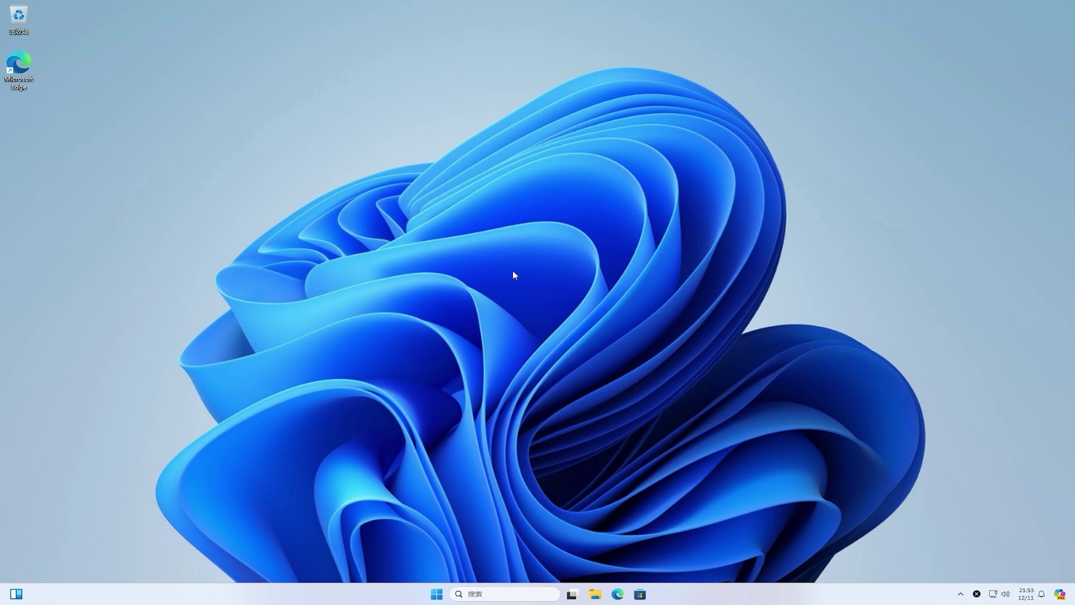
# Step: Launch Settings from the Start menu and go to the Windows 更新 page
pyautogui.click(438, 592)
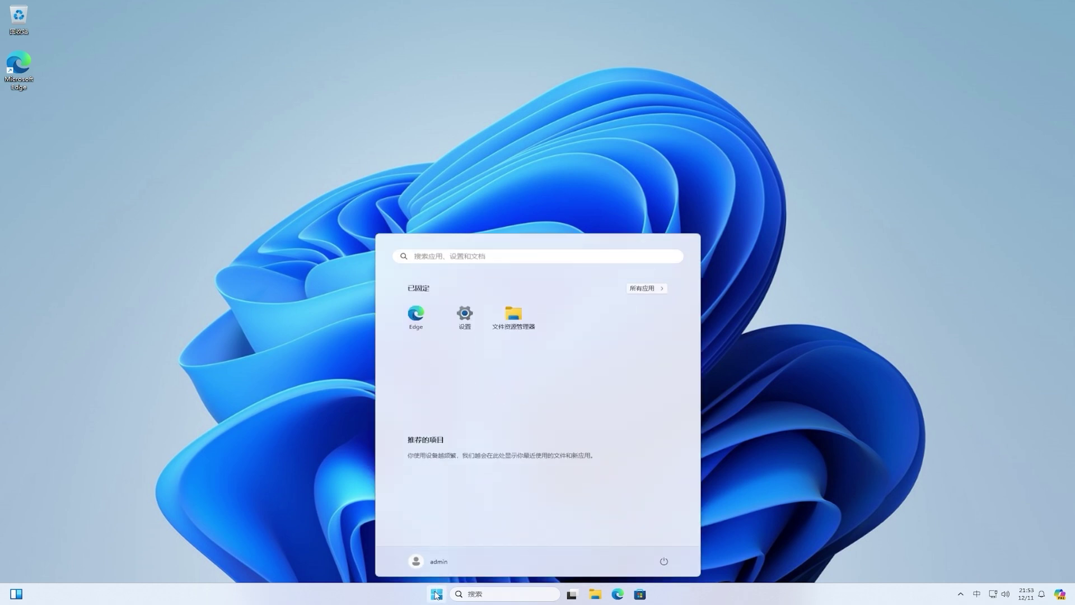
pyautogui.click(467, 317)
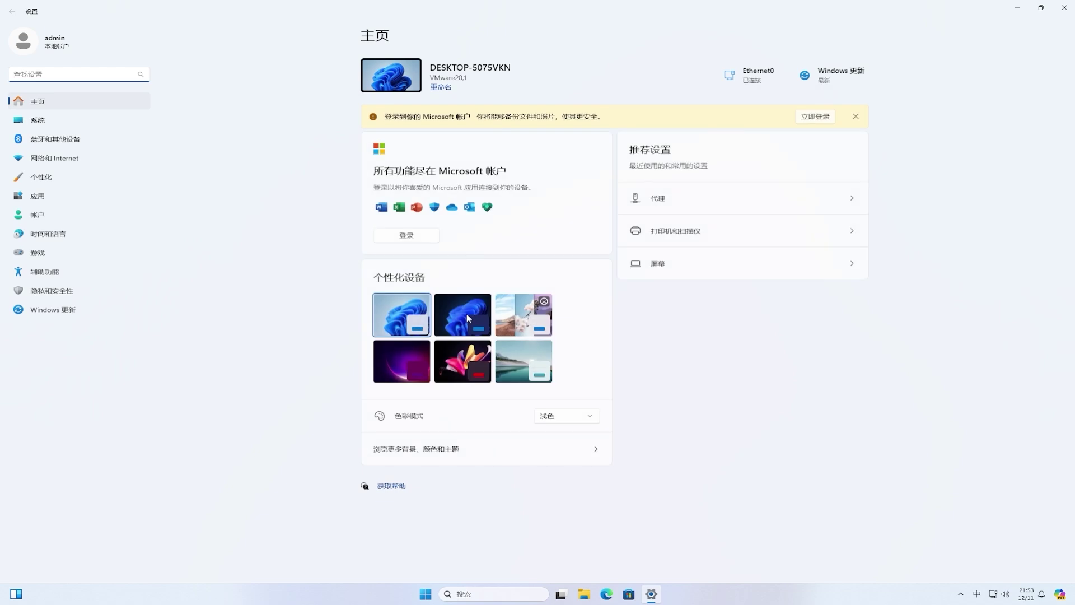
pyautogui.click(61, 315)
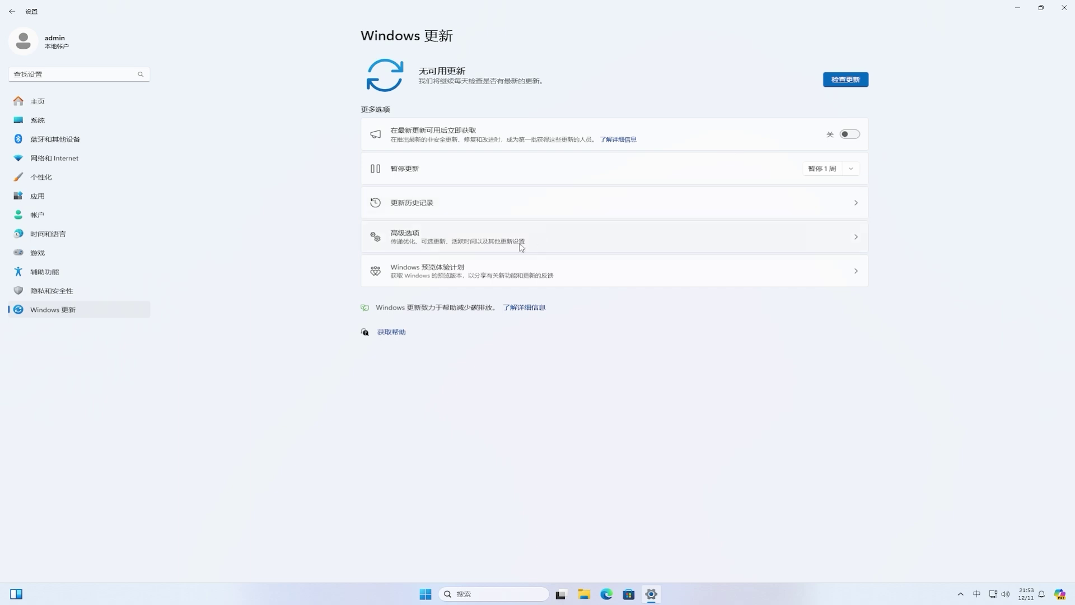
# Step: Open Windows 预览体验计划, turn on optional diagnostic data, then return to the Insider page
pyautogui.click(459, 273)
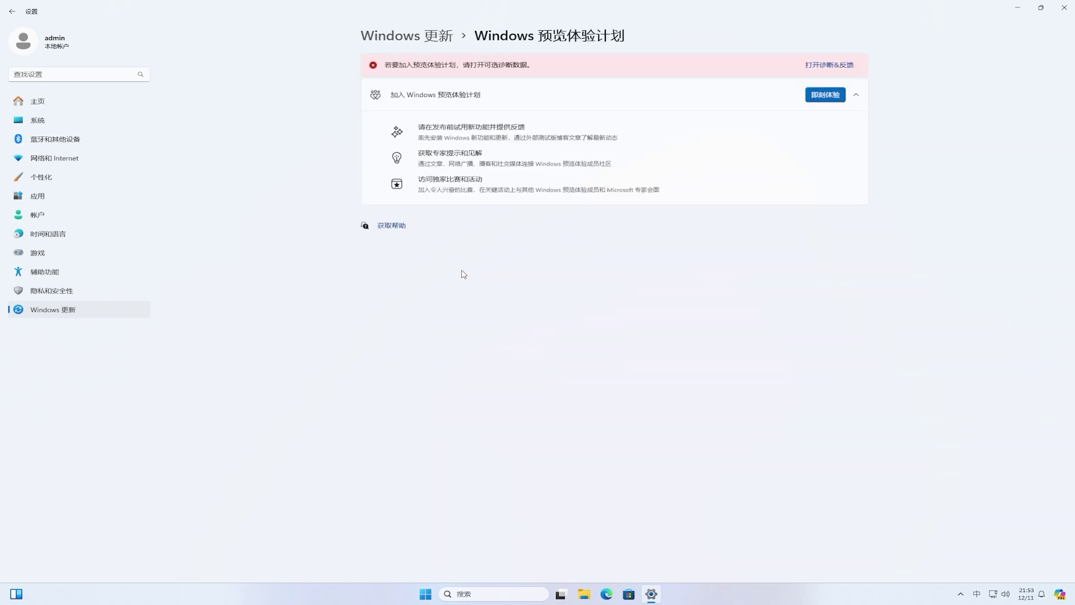
pyautogui.click(832, 72)
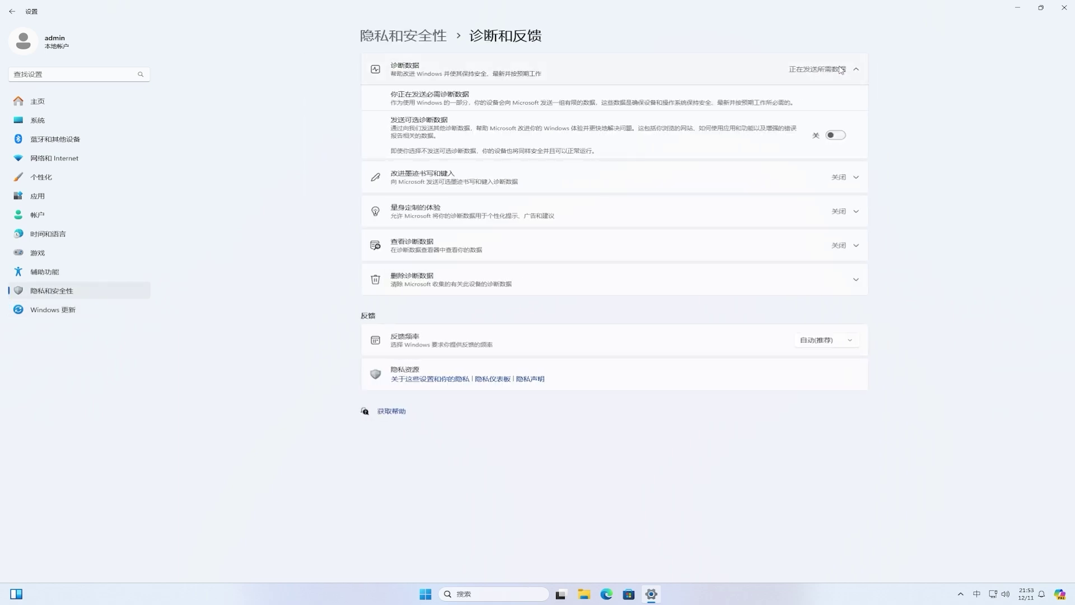
pyautogui.click(836, 137)
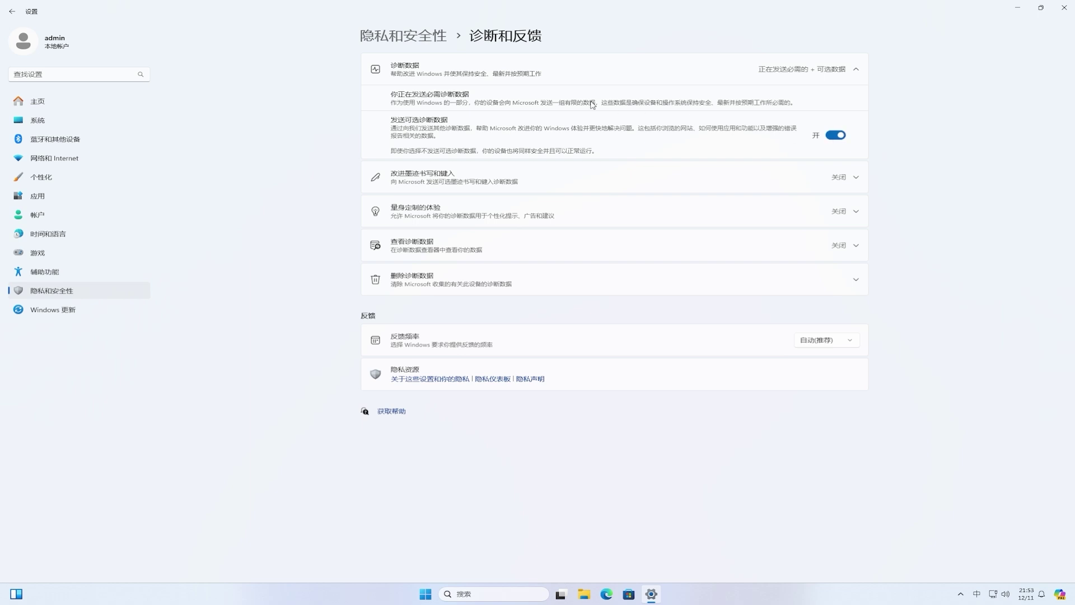
pyautogui.click(13, 16)
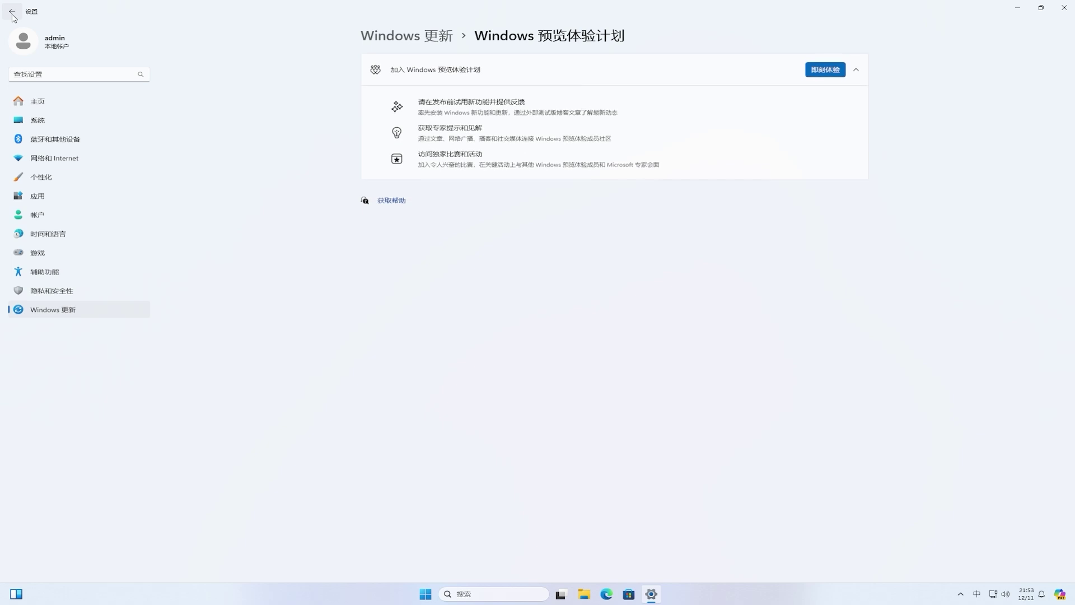
# Step: Start Insider Program enrollment and choose to link a Microsoft account
pyautogui.click(830, 73)
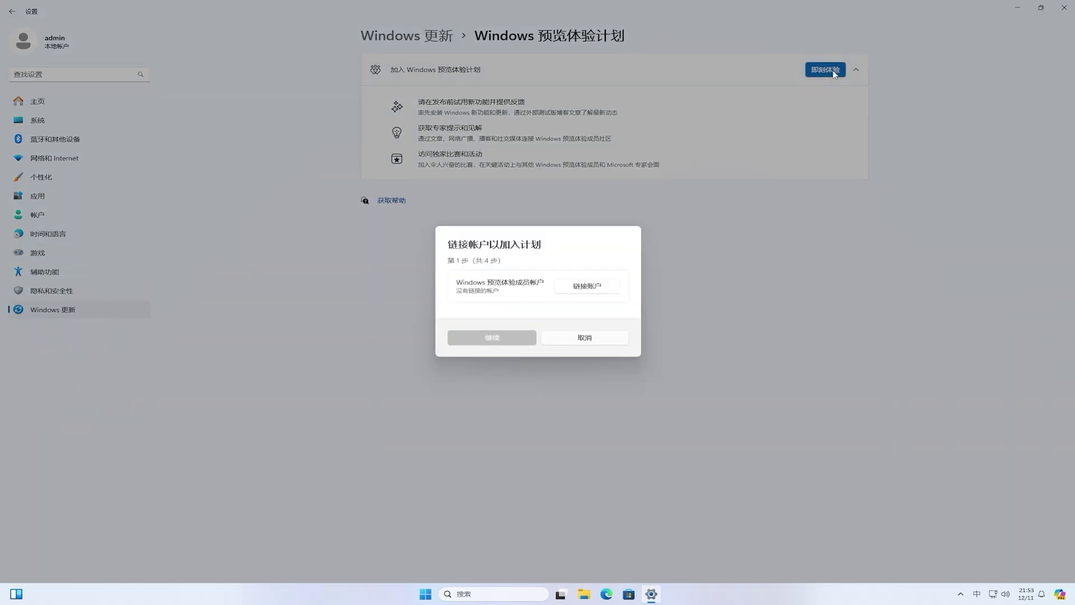
pyautogui.click(600, 288)
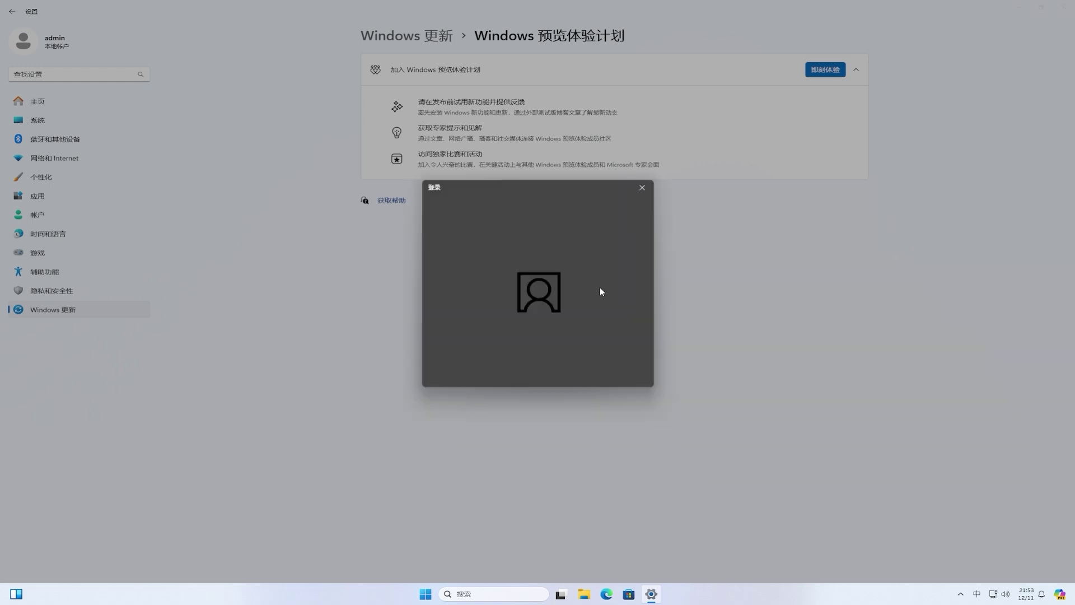
pyautogui.click(510, 266)
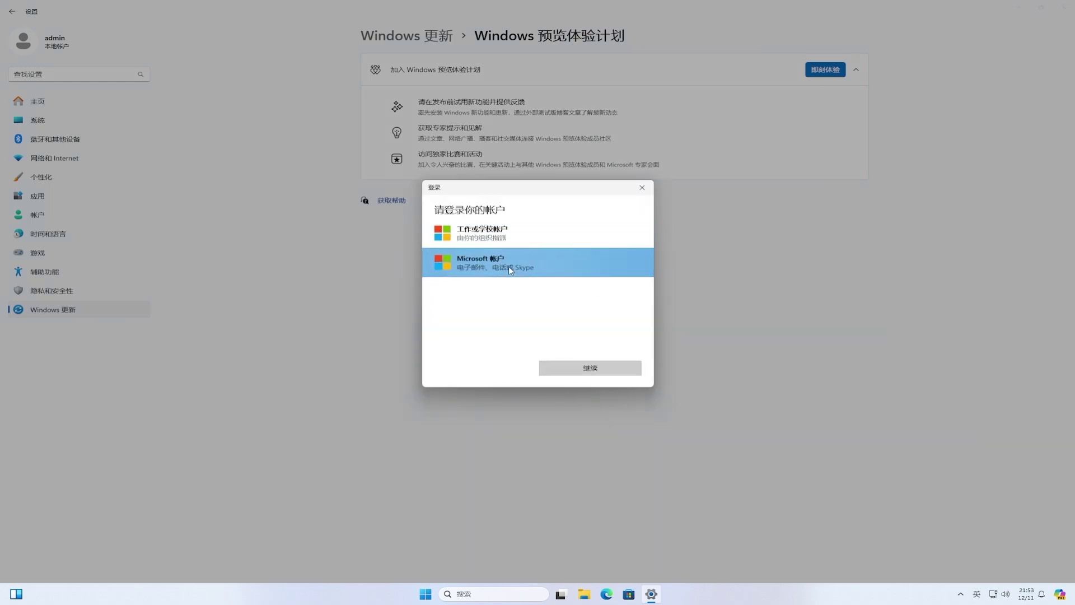
pyautogui.click(612, 367)
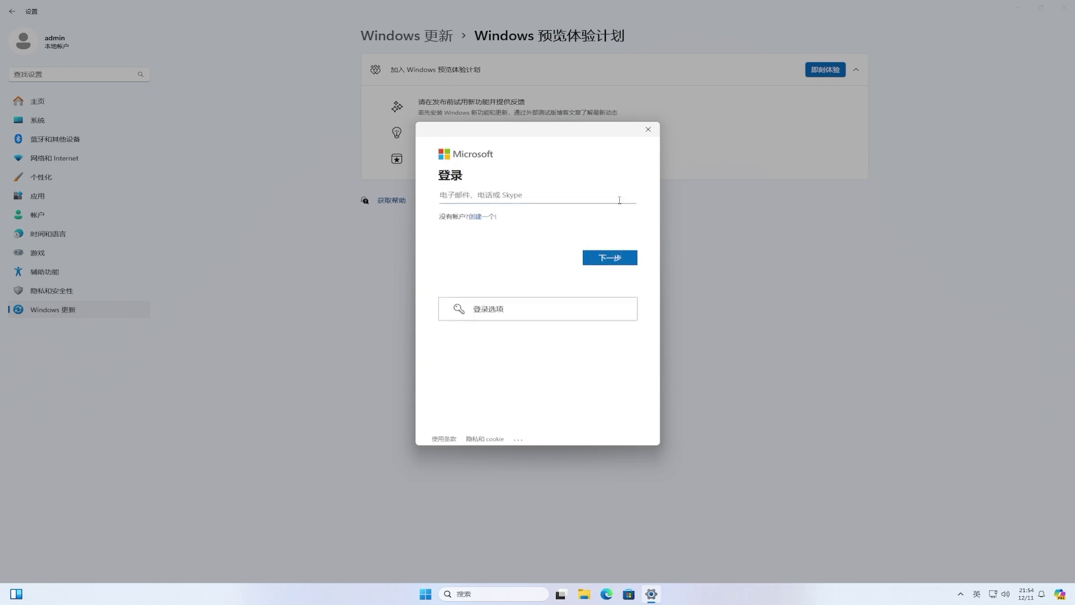
# Step: Sign in with the Microsoft account's e-mail and password and allow its use on the device
pyautogui.click(622, 258)
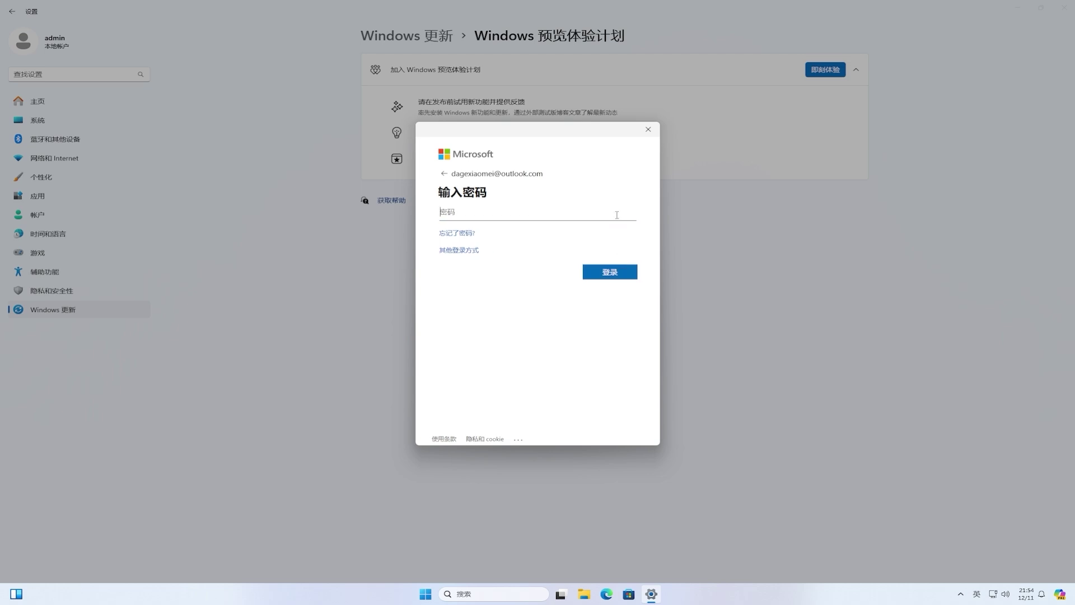
pyautogui.write('•••••••••••••••••')
pyautogui.click(624, 273)
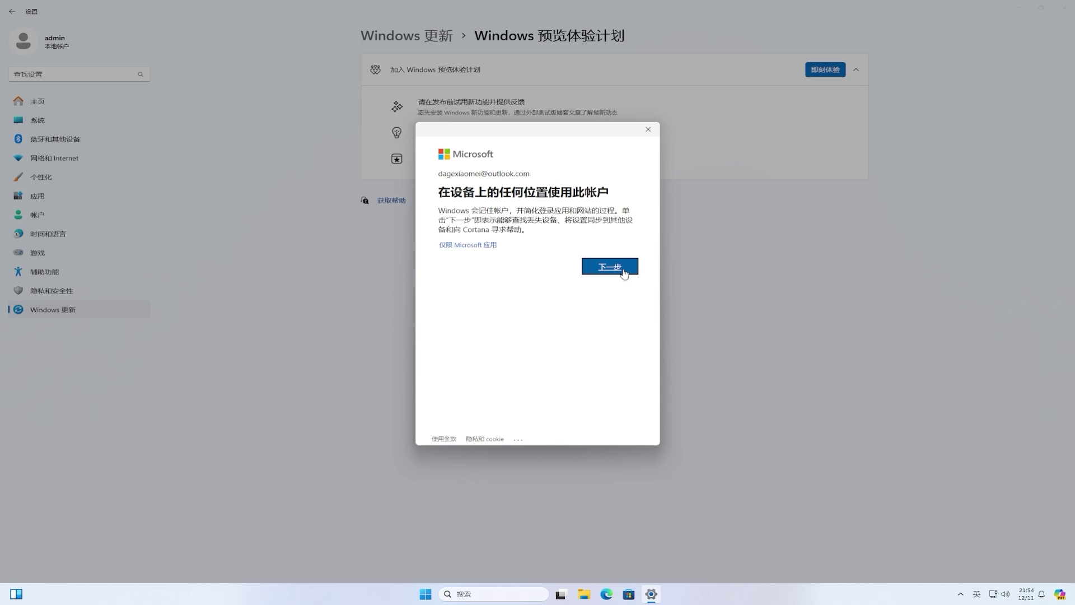
pyautogui.click(624, 273)
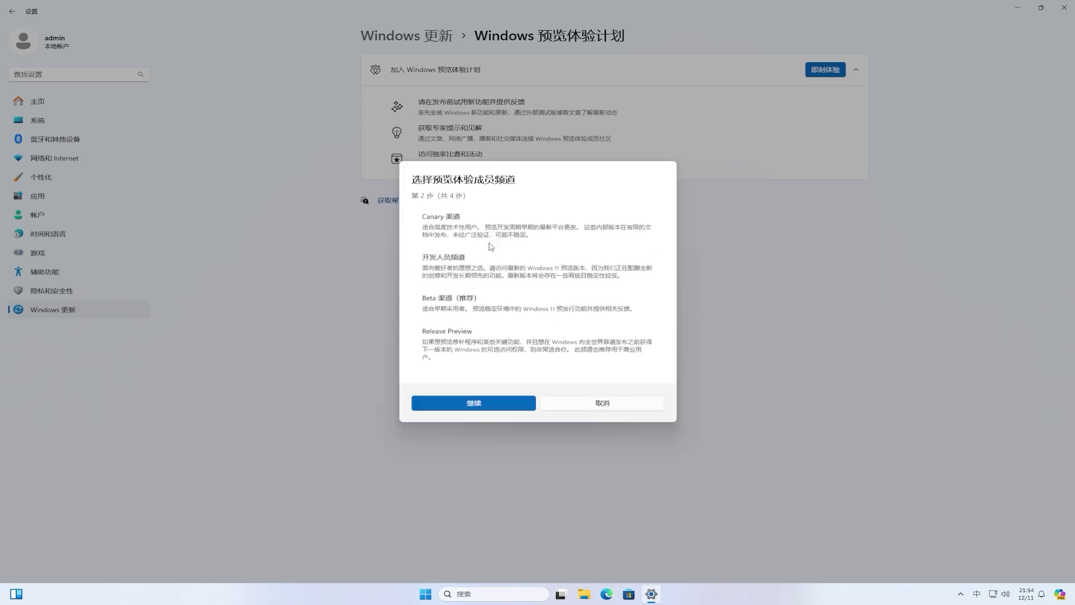
# Step: Choose the Beta channel instead of Dev, continue, then close Settings from its taskbar icon
pyautogui.click(480, 266)
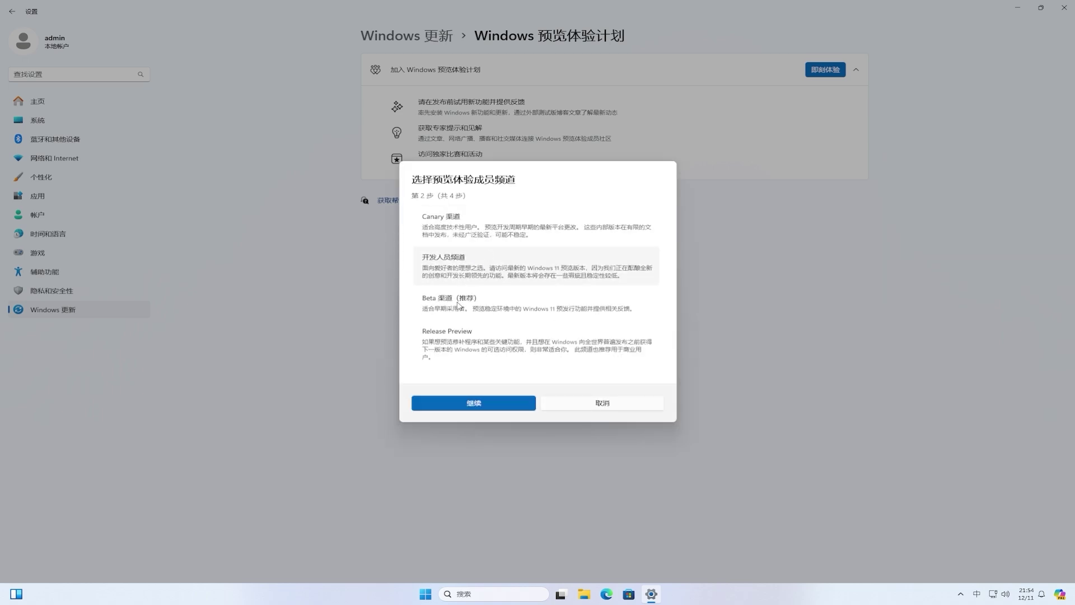
pyautogui.click(458, 306)
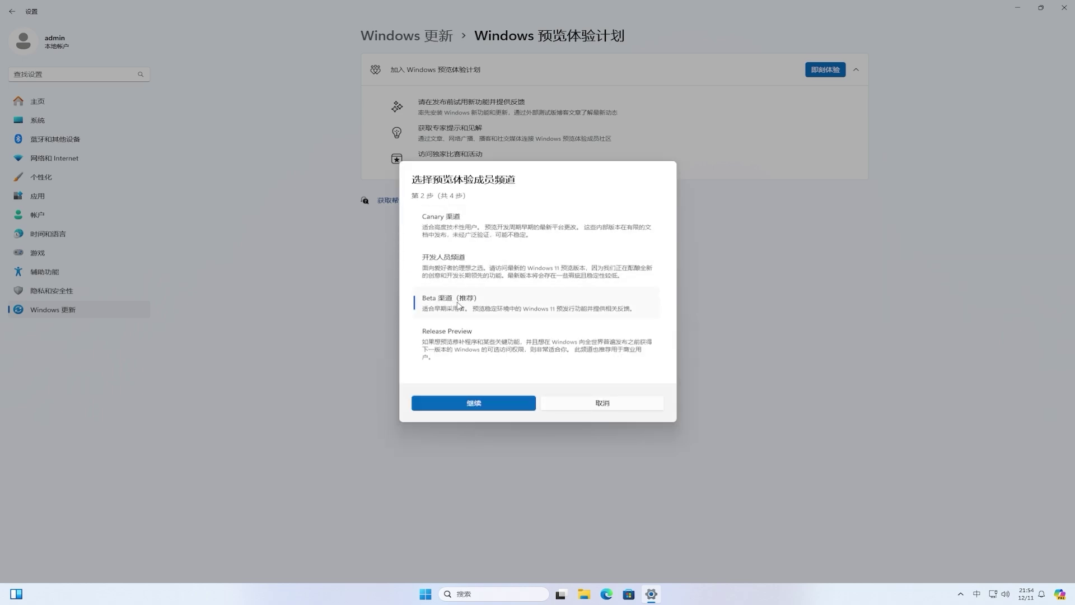
pyautogui.click(481, 410)
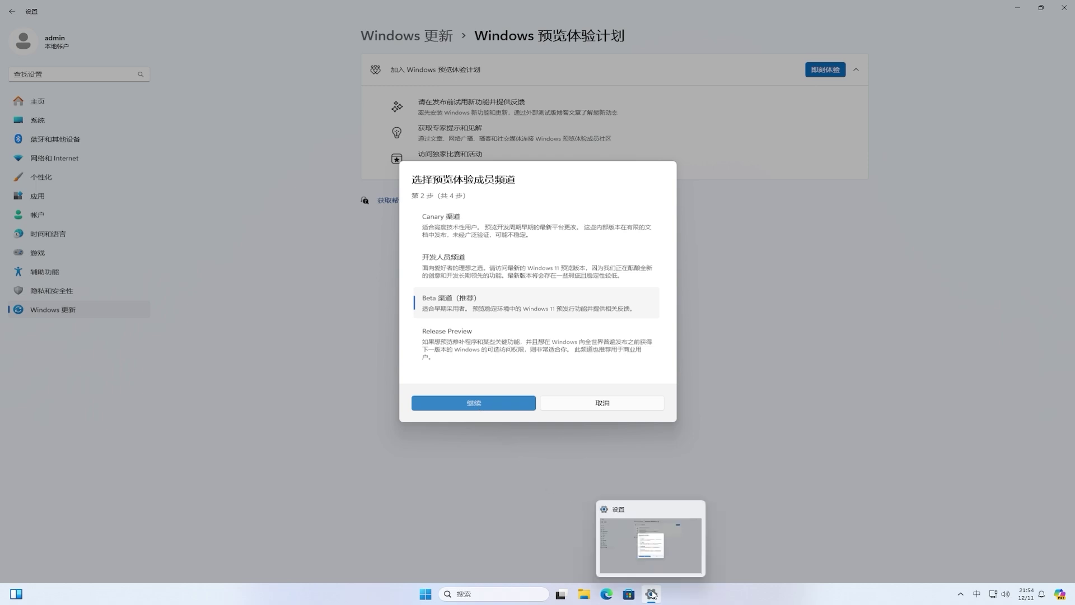
pyautogui.rightClick(651, 595)
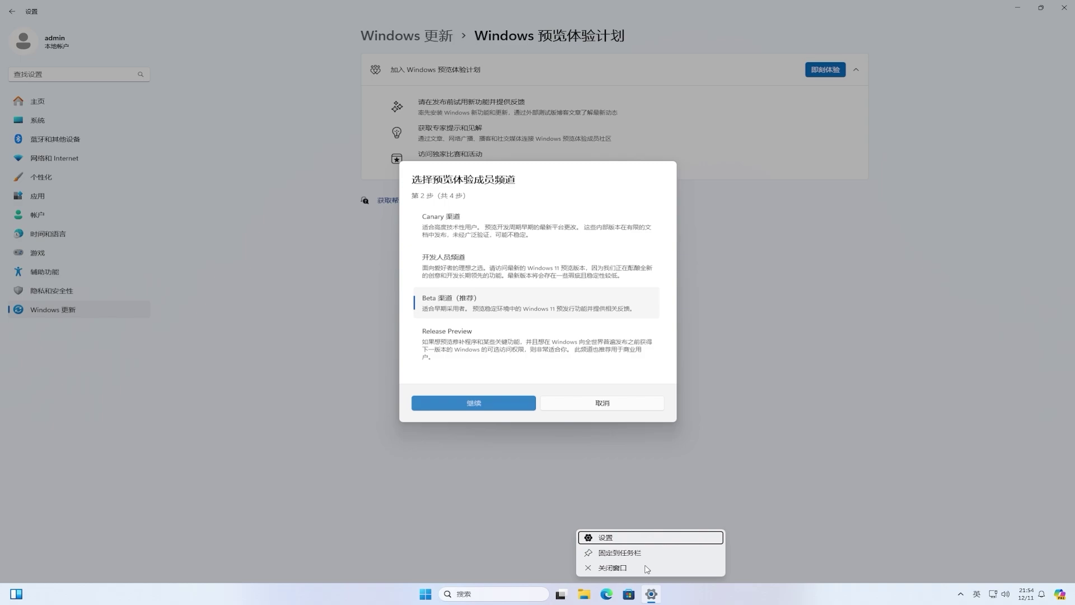
pyautogui.click(645, 567)
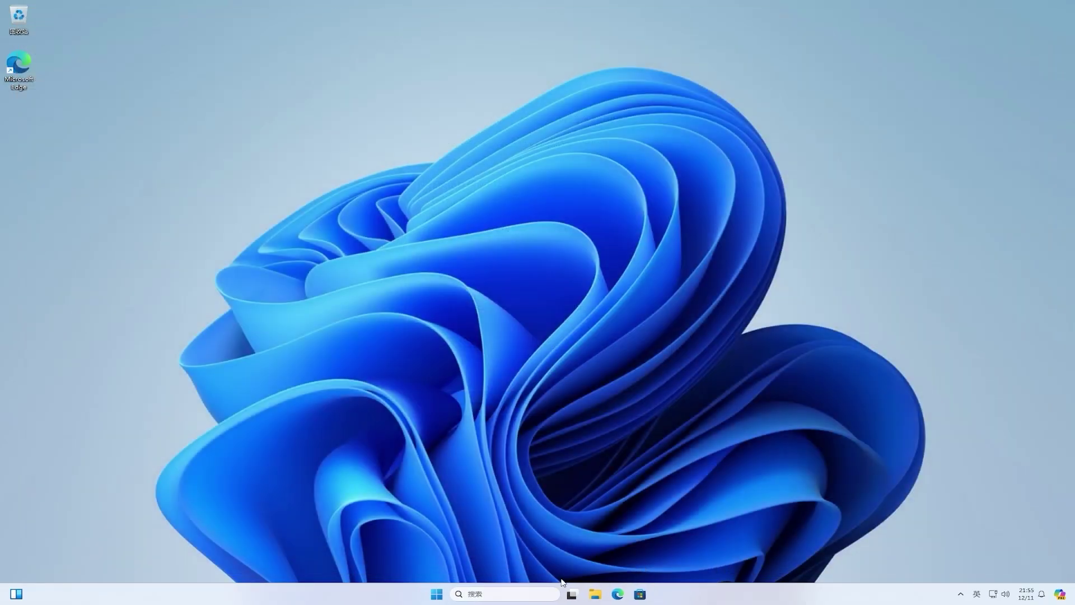
# Step: Relaunch Settings and navigate to Windows Update > Windows 预览体验计划
pyautogui.click(440, 597)
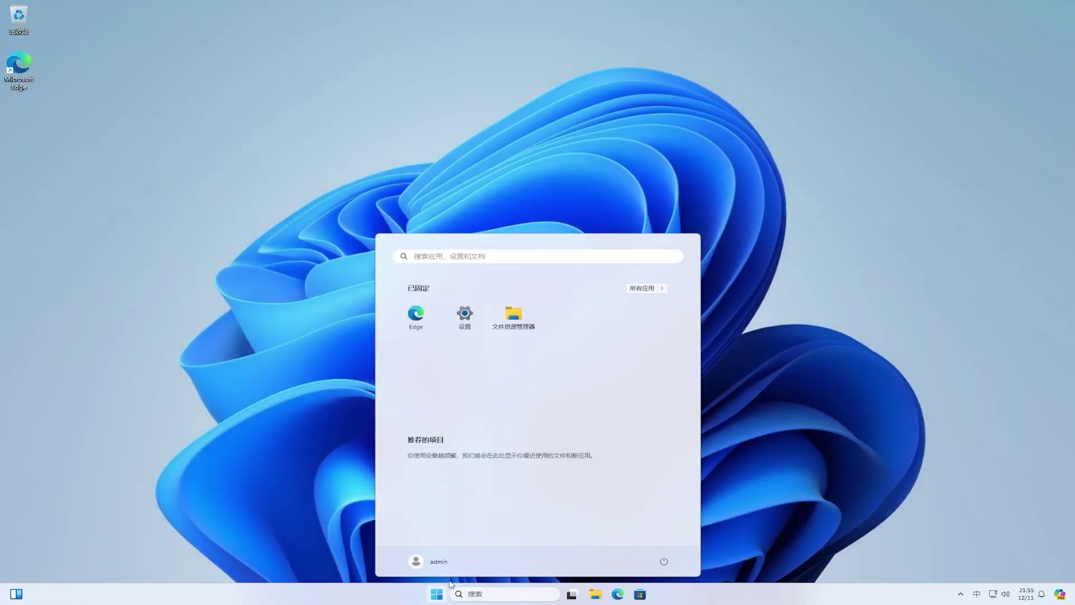
pyautogui.click(470, 323)
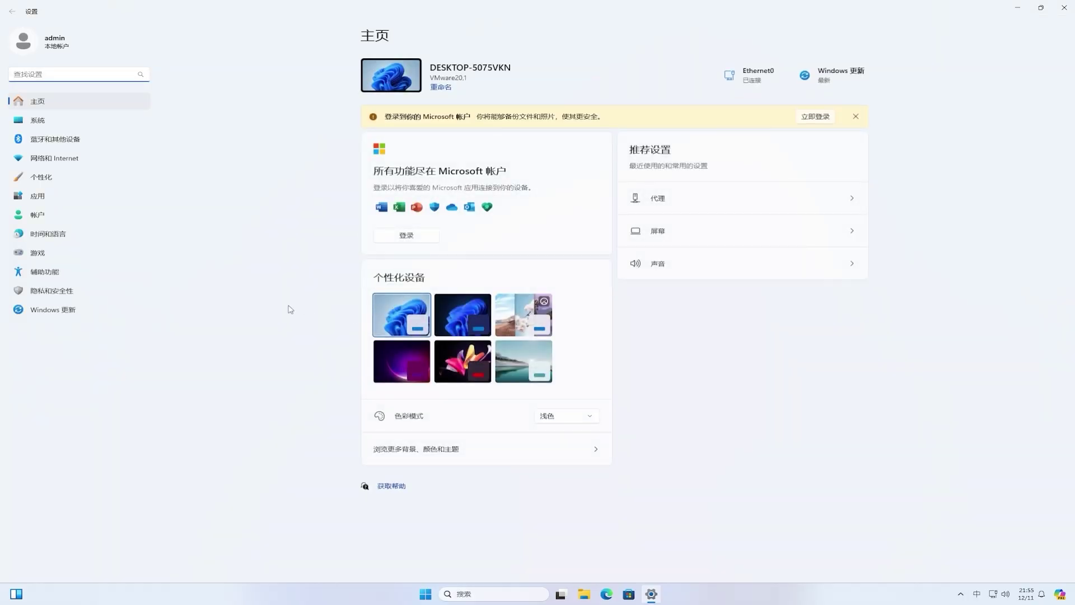
pyautogui.click(39, 308)
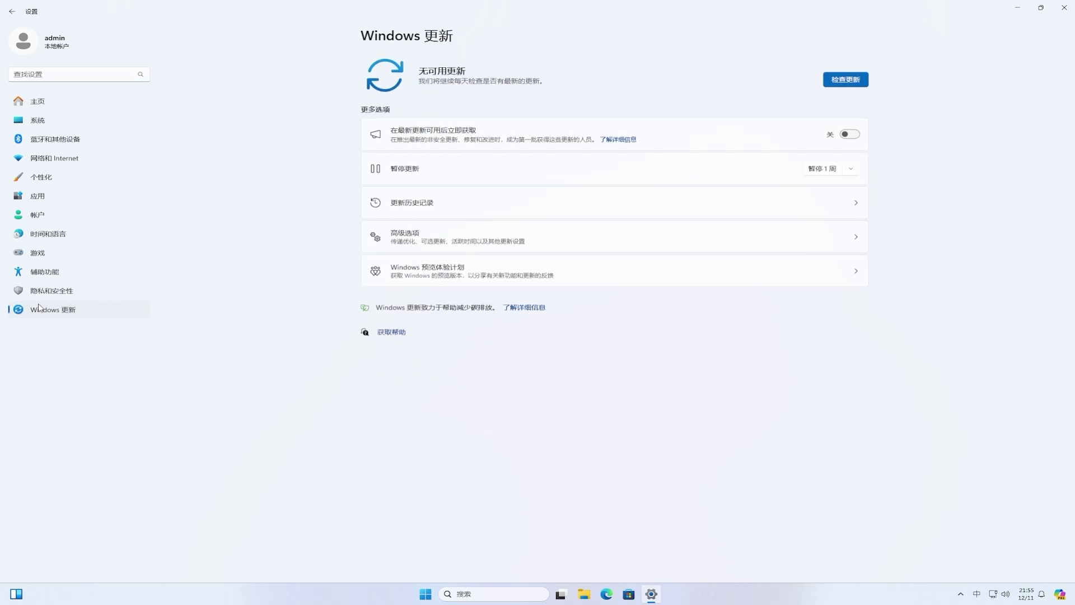
pyautogui.click(493, 271)
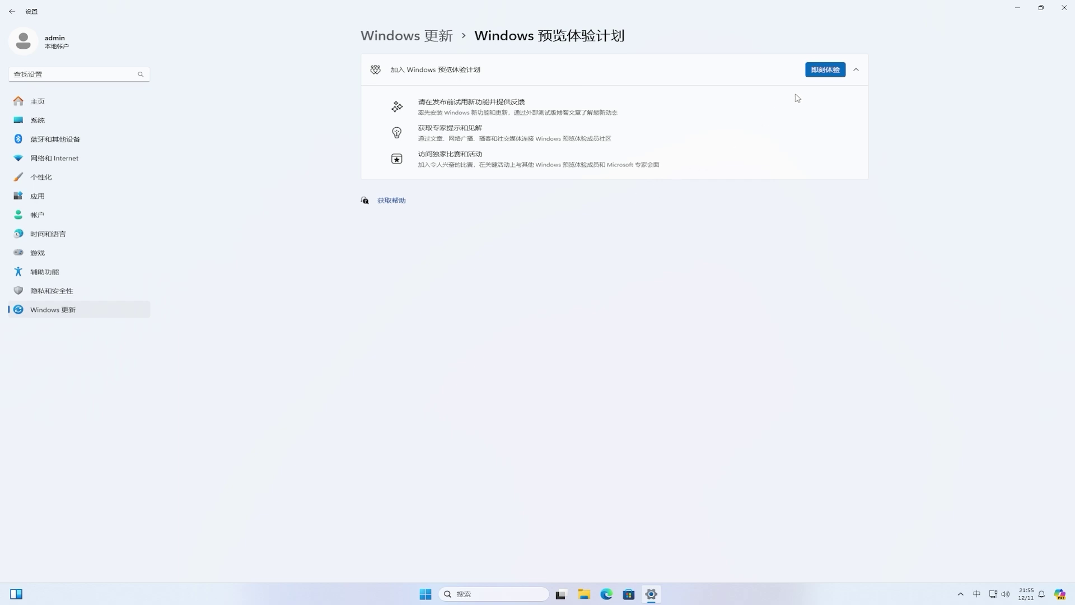
# Step: Start Insider enrollment and link the already signed-in Microsoft account
pyautogui.click(824, 71)
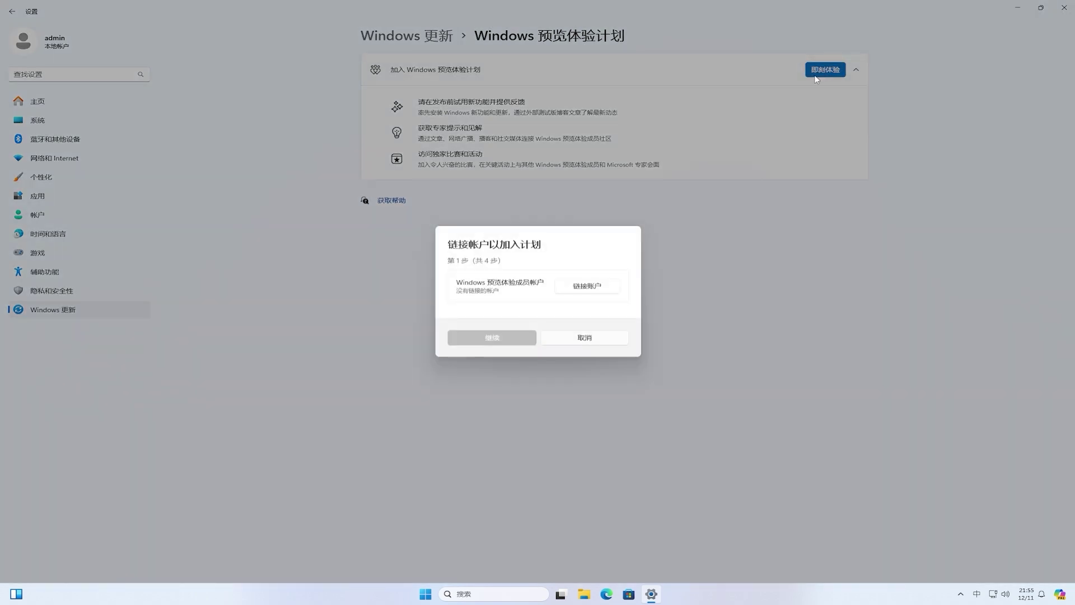
pyautogui.click(585, 286)
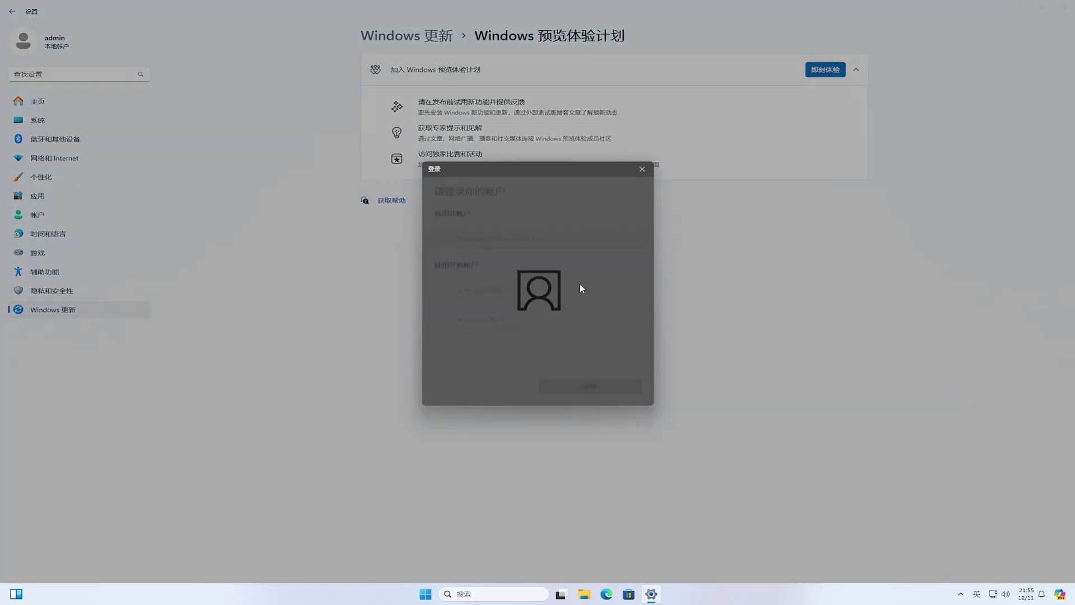
pyautogui.click(481, 235)
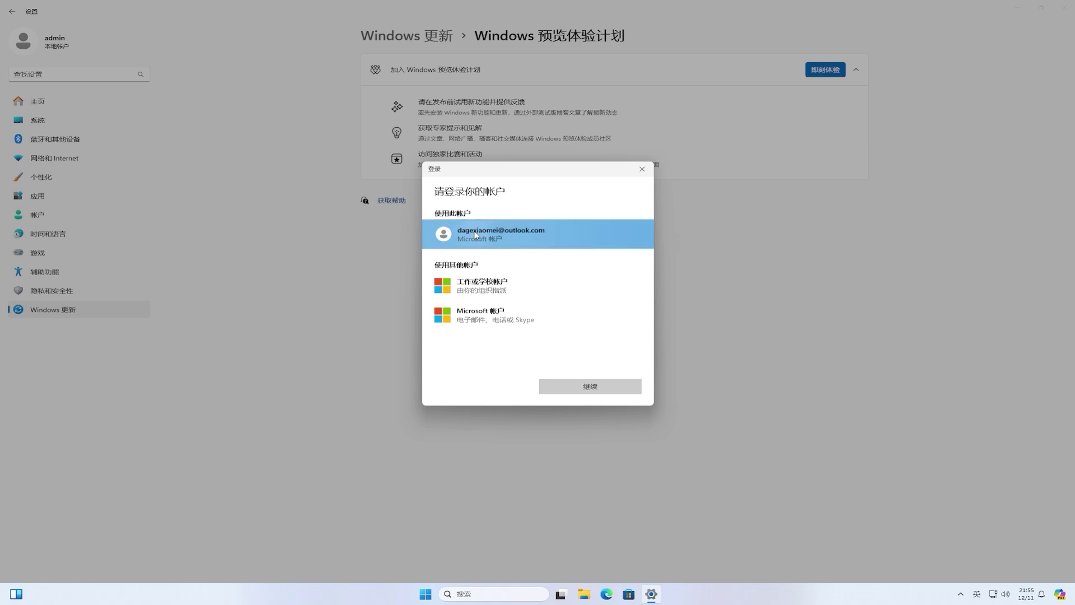
pyautogui.click(606, 388)
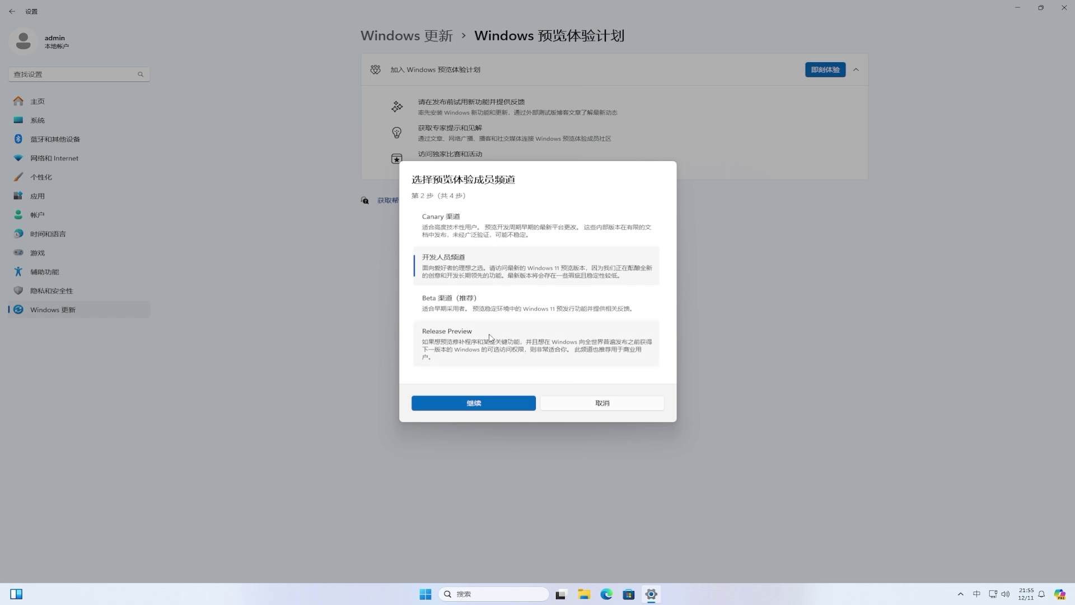
# Step: Select the Beta channel, accept the Insider agreement, and restart now
pyautogui.click(455, 313)
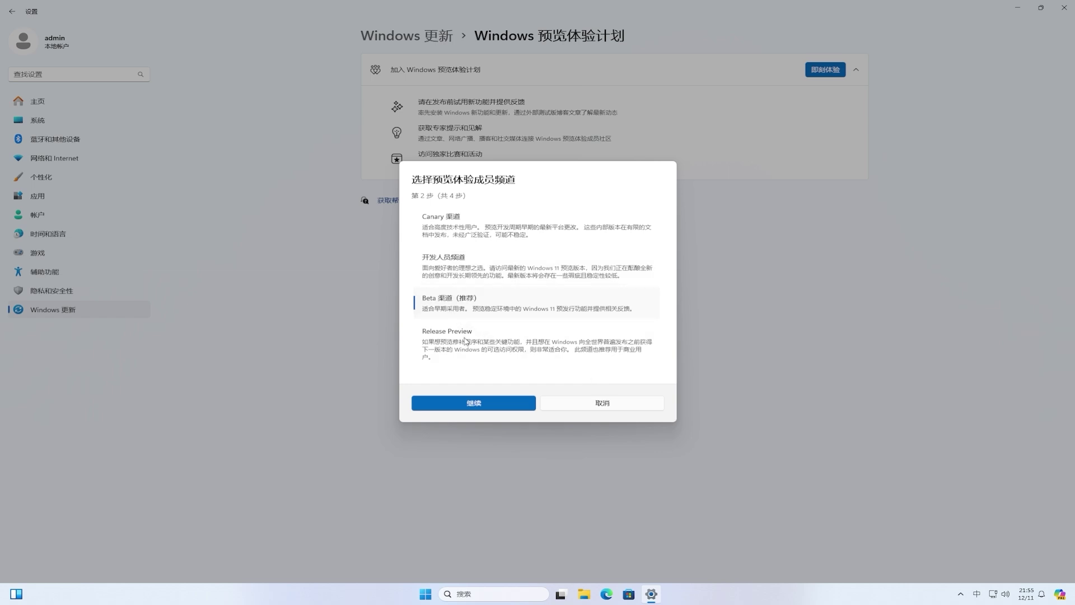
pyautogui.click(491, 403)
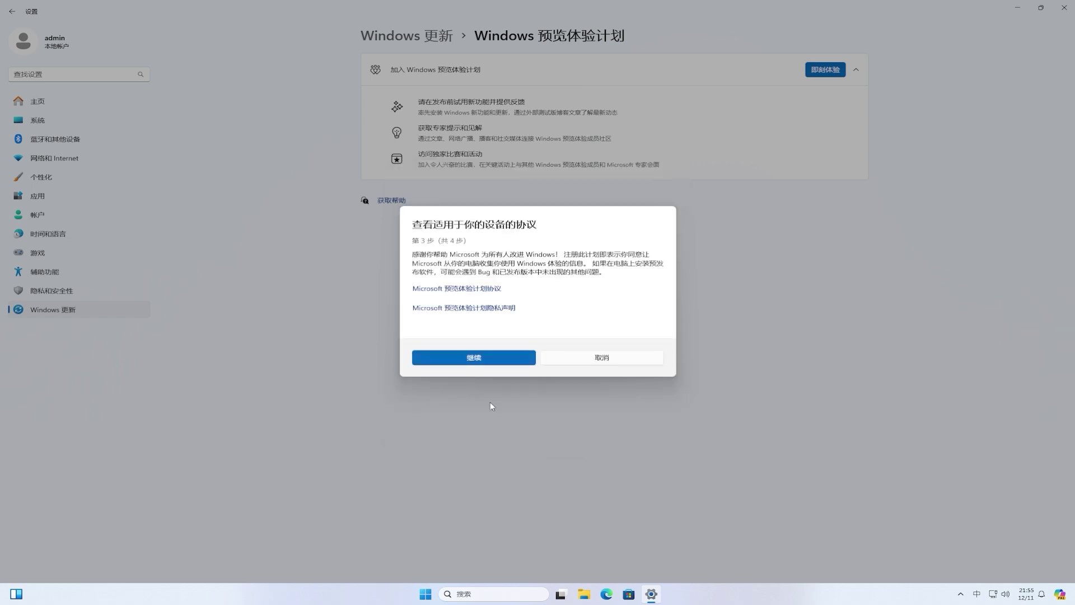
pyautogui.click(487, 360)
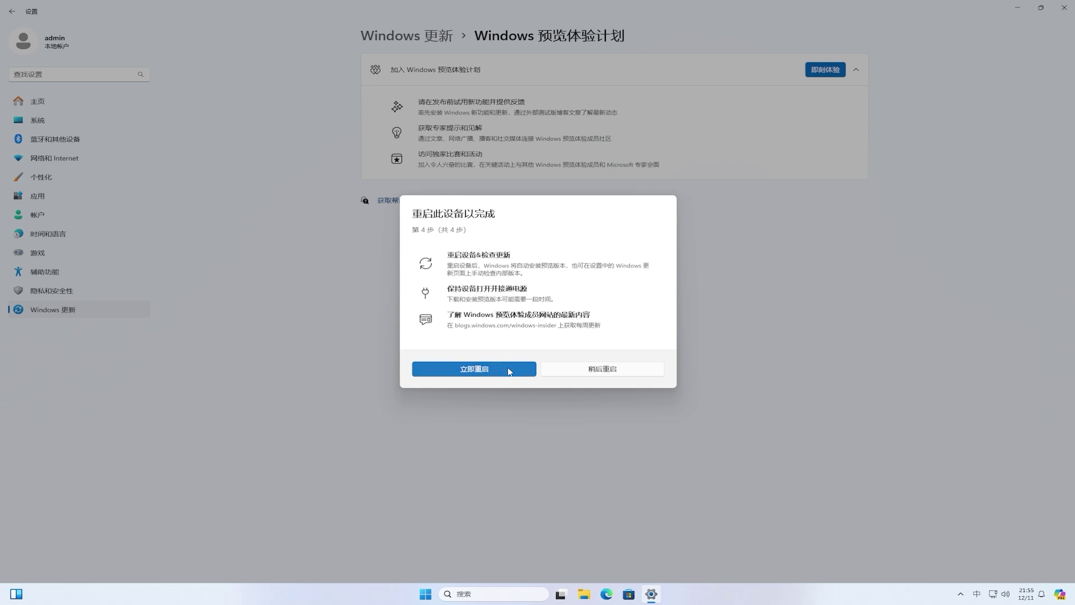
pyautogui.click(509, 369)
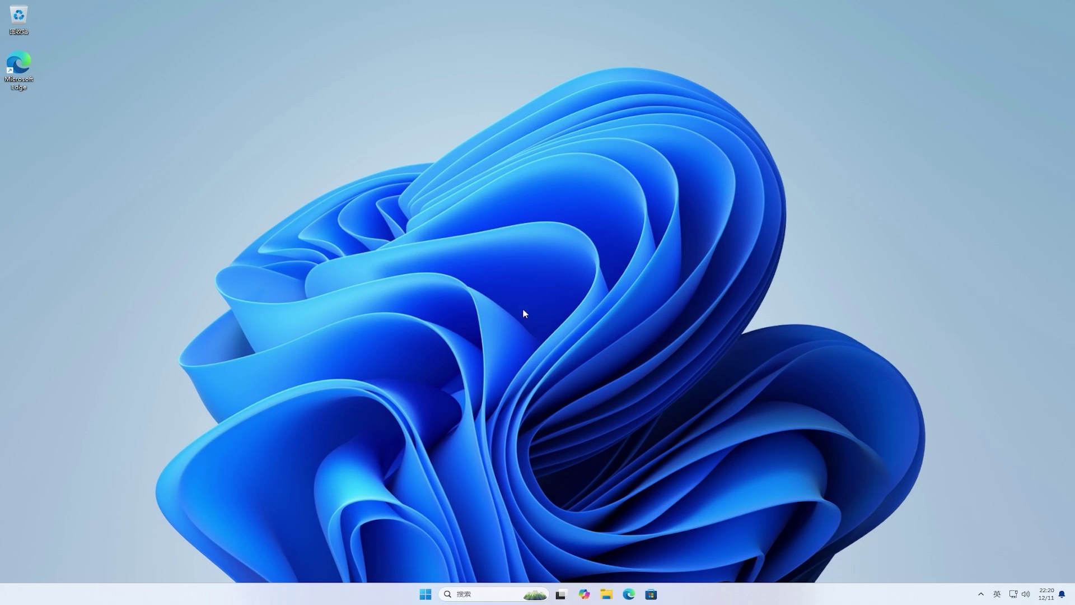
# Step: Open Settings from Start and go to the Windows Update page
pyautogui.click(425, 594)
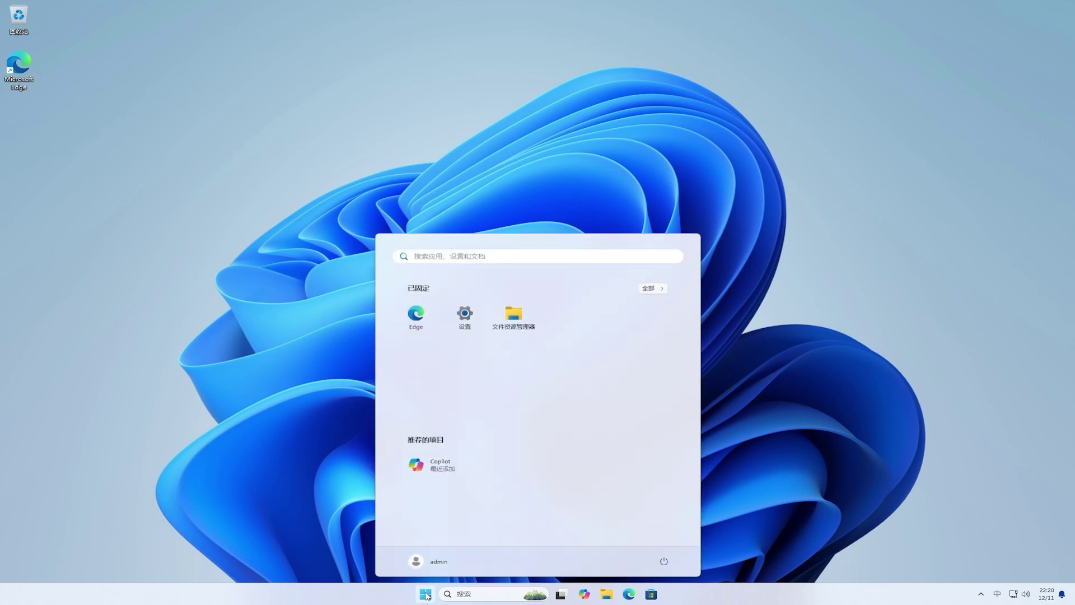
pyautogui.click(468, 325)
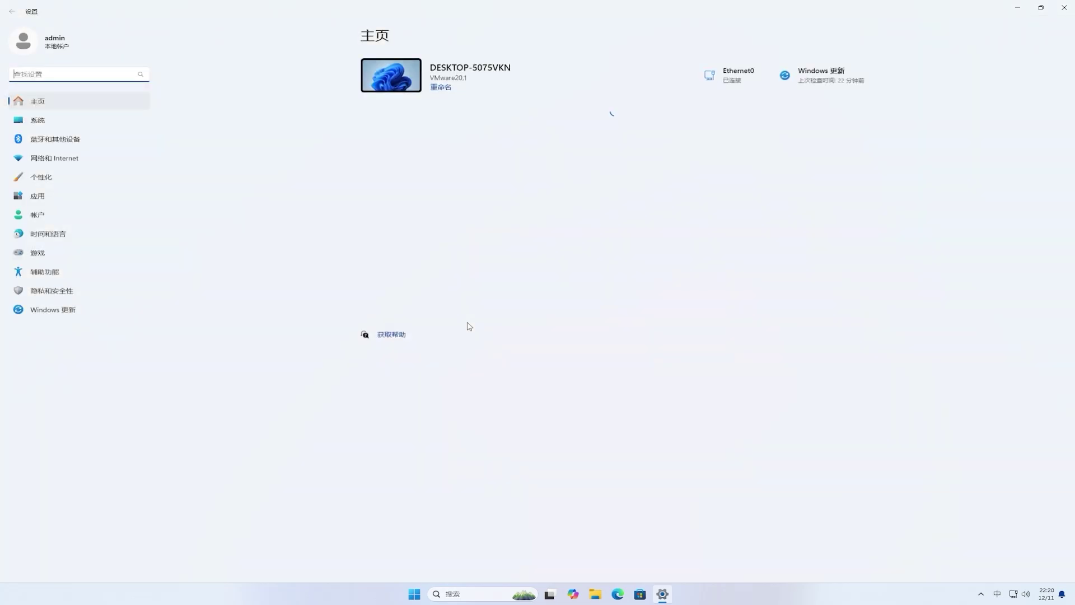
pyautogui.click(82, 317)
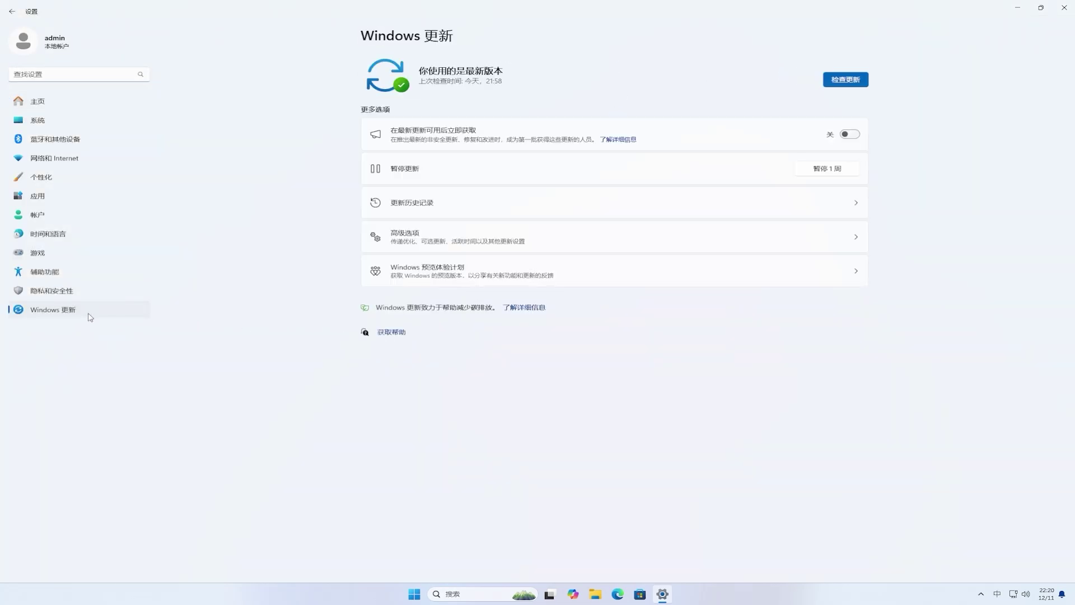
# Step: Turn on getting the latest updates, check for updates, and restart to install 10.0.22635.4950
pyautogui.click(849, 140)
pyautogui.click(855, 81)
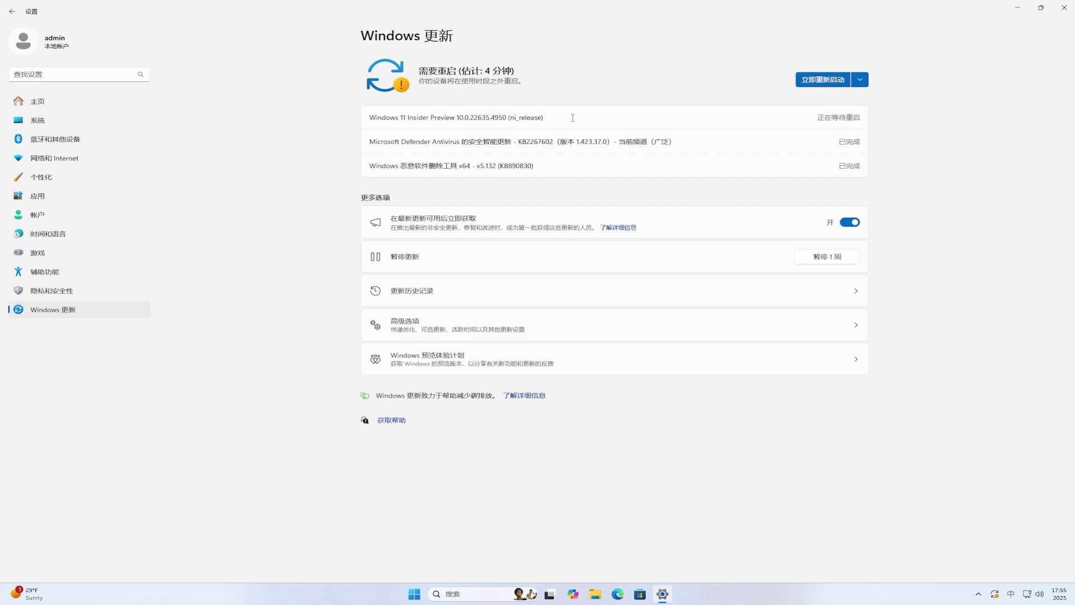
pyautogui.click(823, 79)
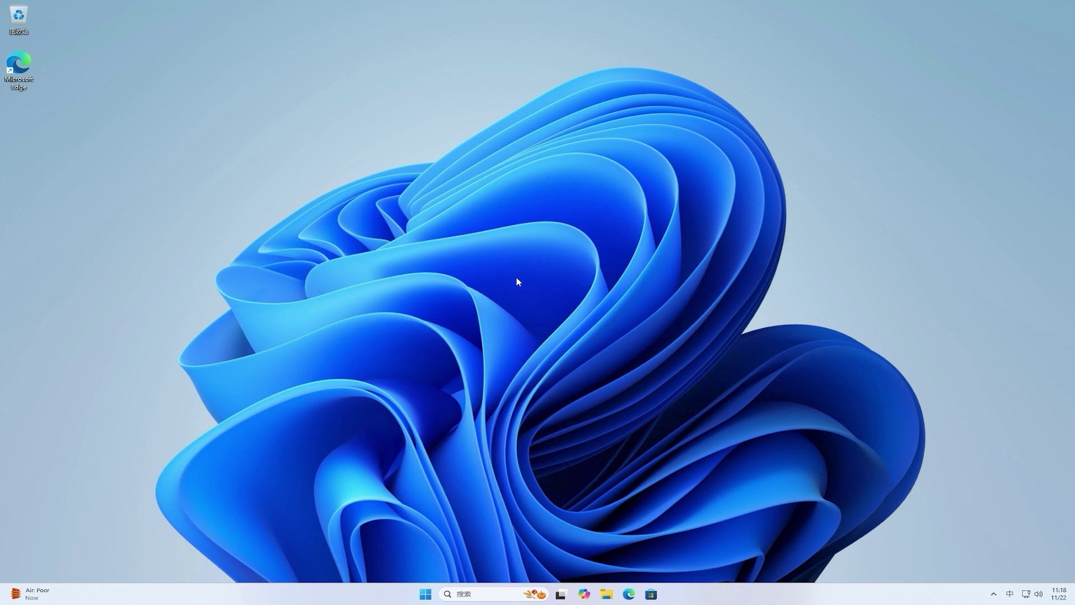
# Step: From This PC in File Explorer, show the storage usage details of the 99.0 GB C: drive
pyautogui.click(606, 594)
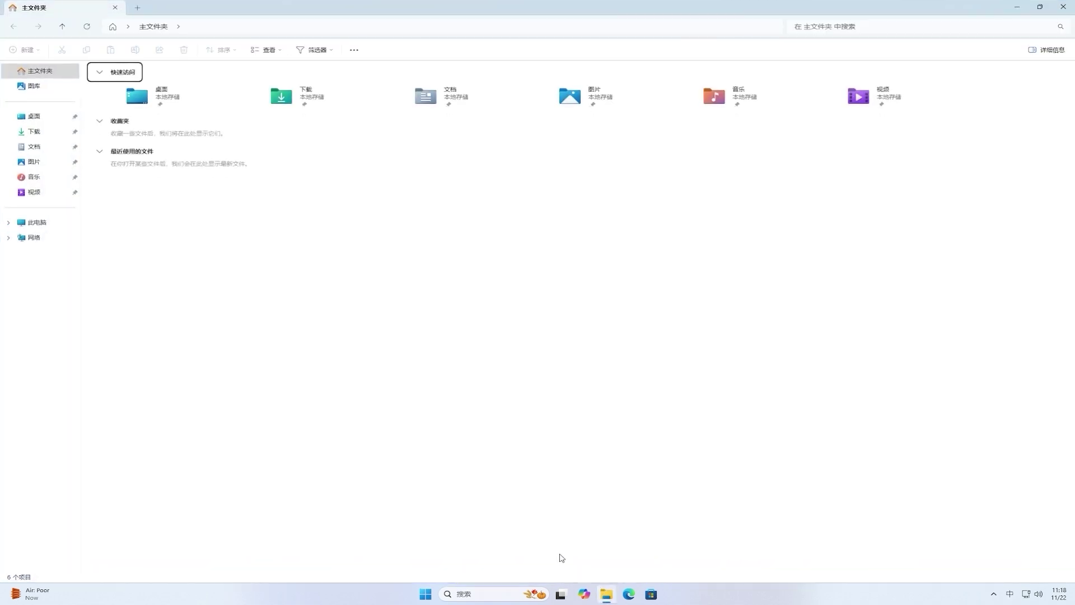
pyautogui.click(53, 225)
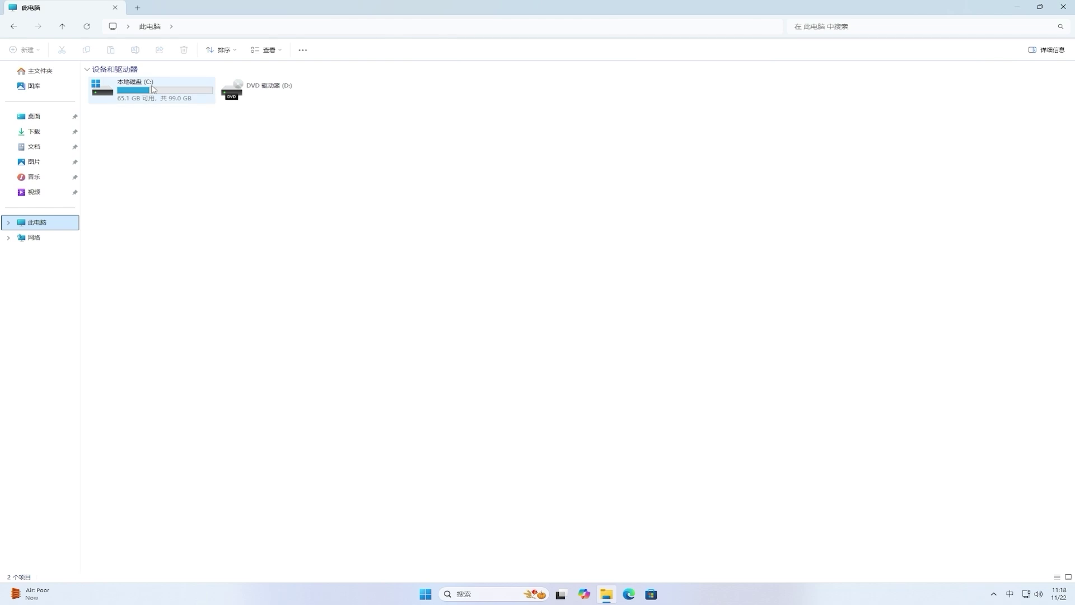
pyautogui.rightClick(152, 88)
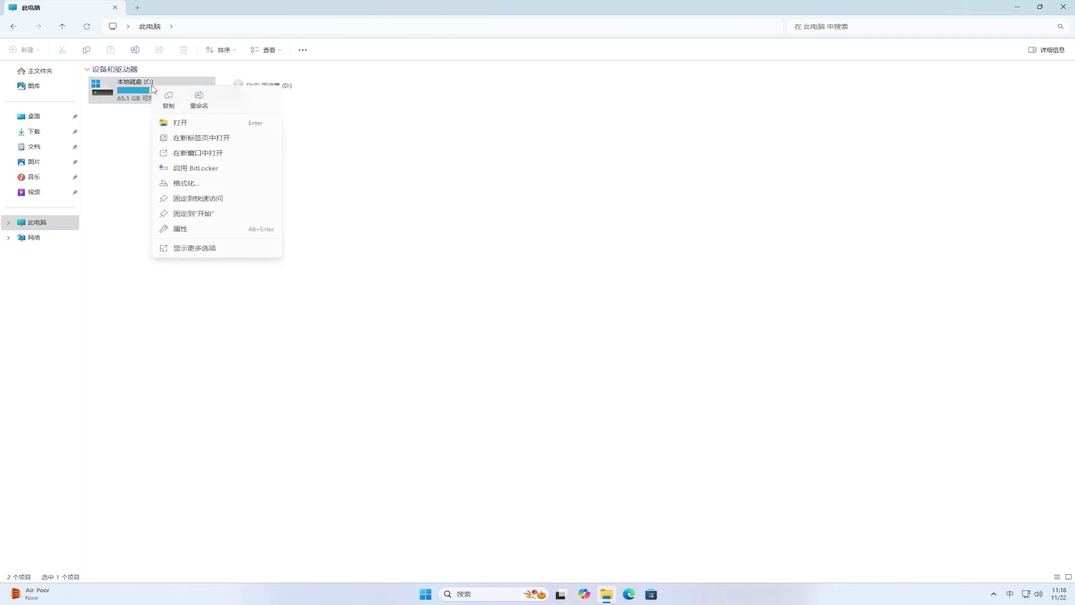
pyautogui.click(259, 231)
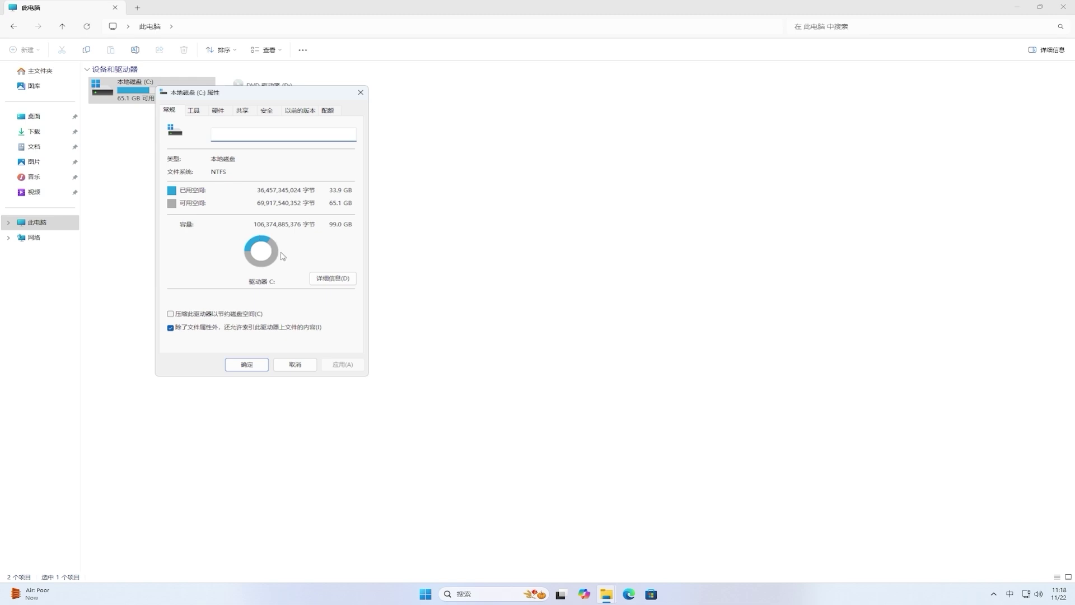
pyautogui.click(344, 283)
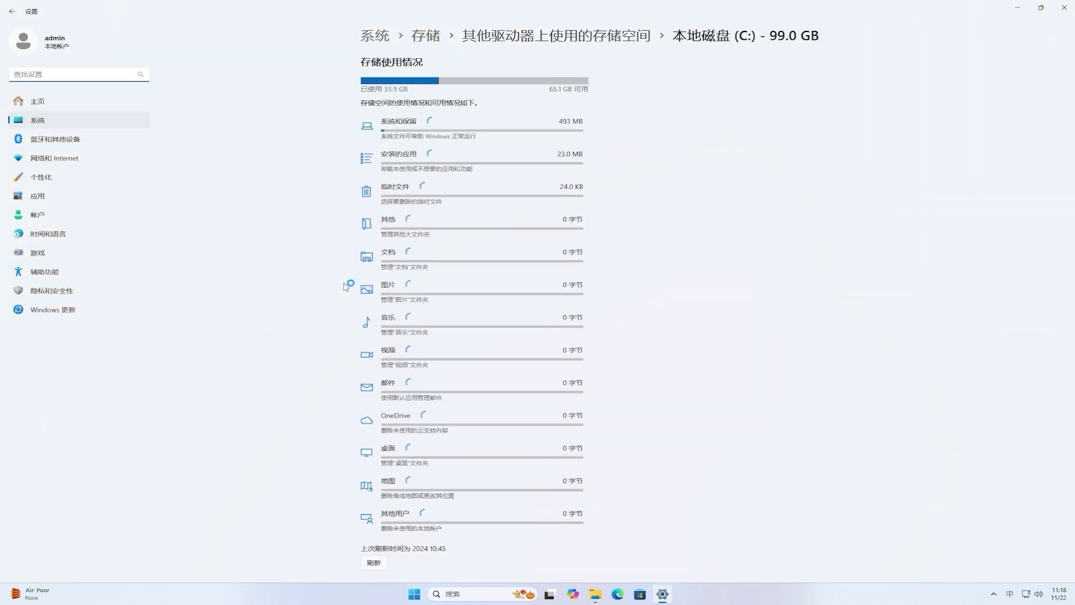
# Step: Remove C:'s temporary files, including the 11.7 GB of previous Windows installations
pyautogui.click(484, 202)
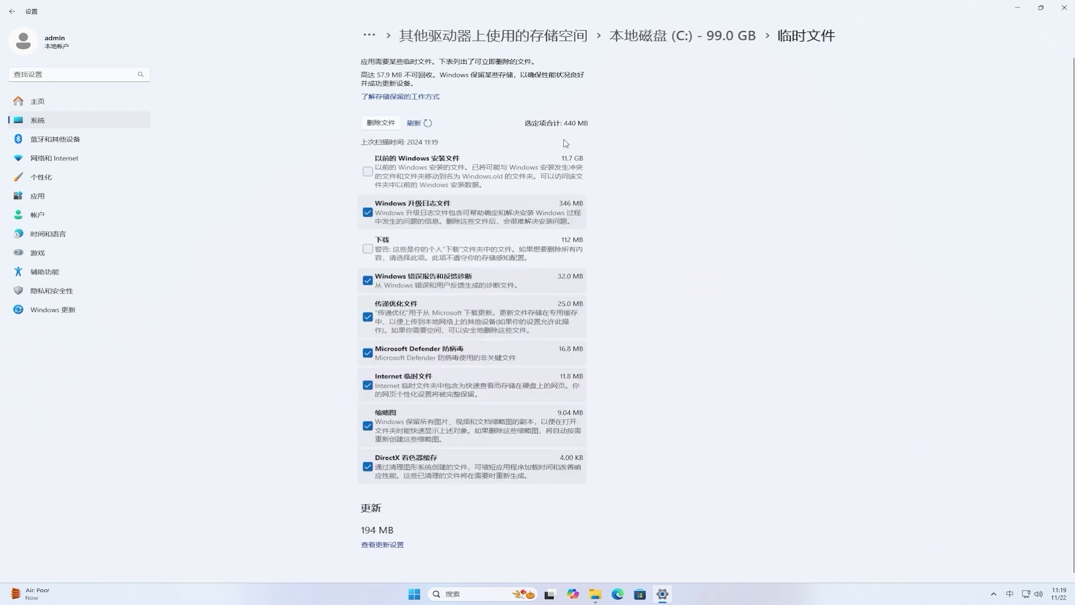
pyautogui.click(367, 173)
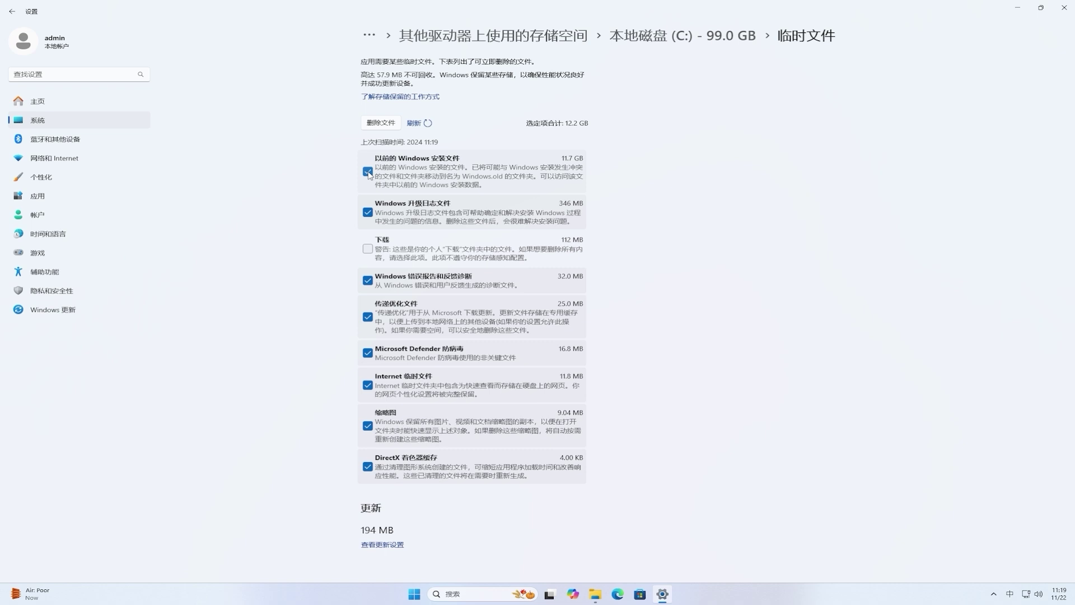
pyautogui.click(381, 123)
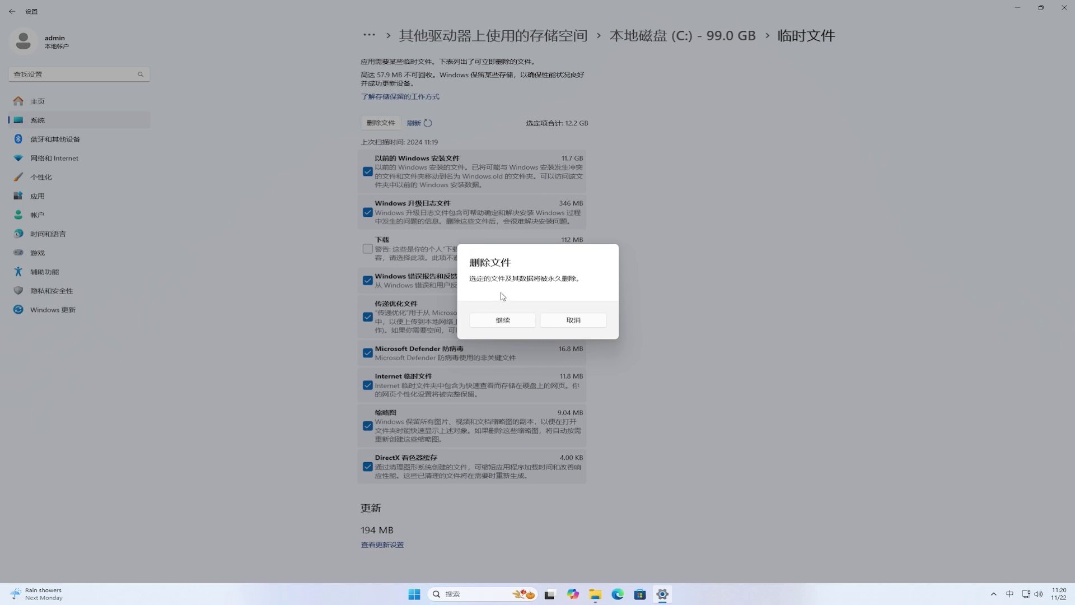
pyautogui.click(531, 320)
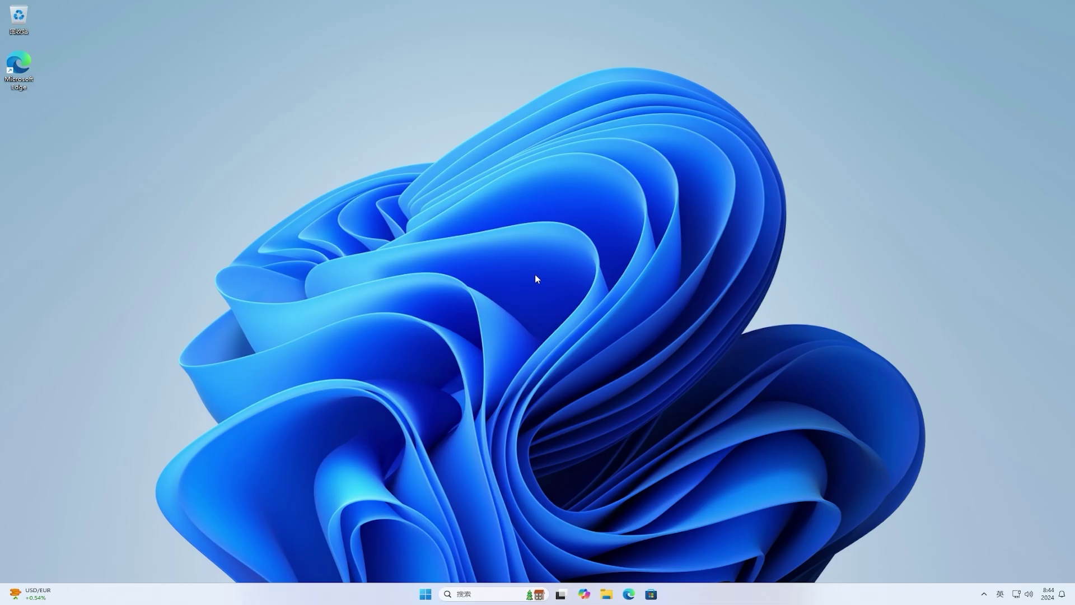
# Step: In Edge, go to google.com and search for vivetool
pyautogui.click(629, 595)
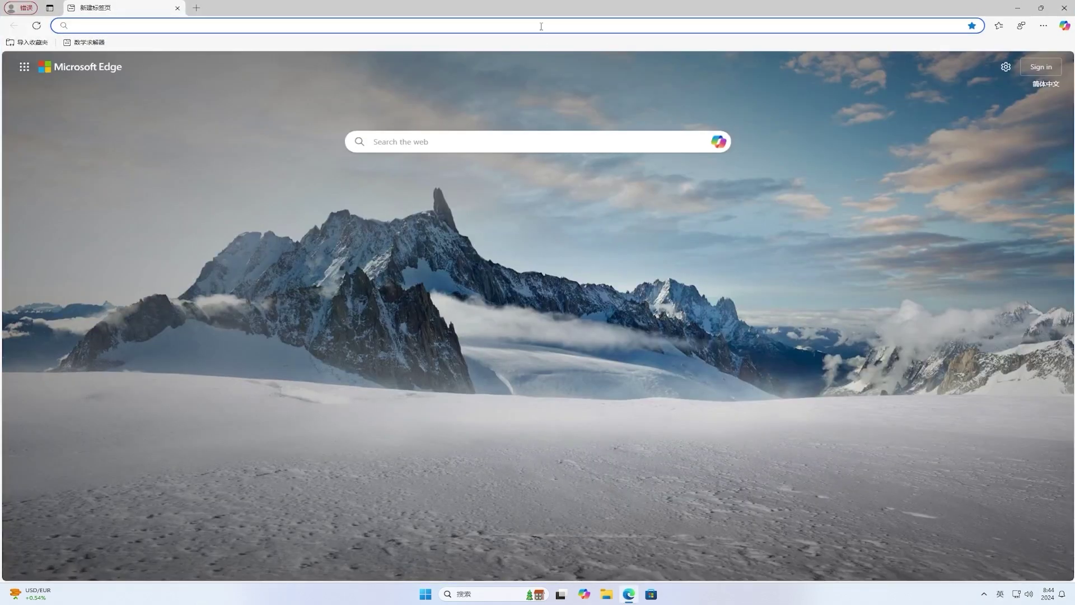
pyautogui.write('google.com')
pyautogui.press('Return')
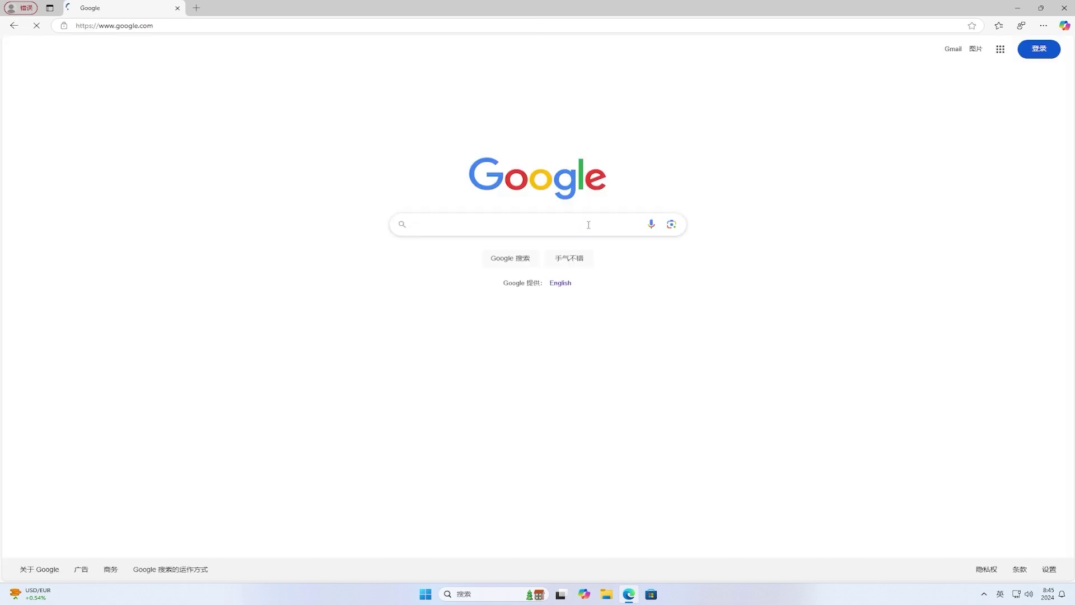
pyautogui.write('etool')
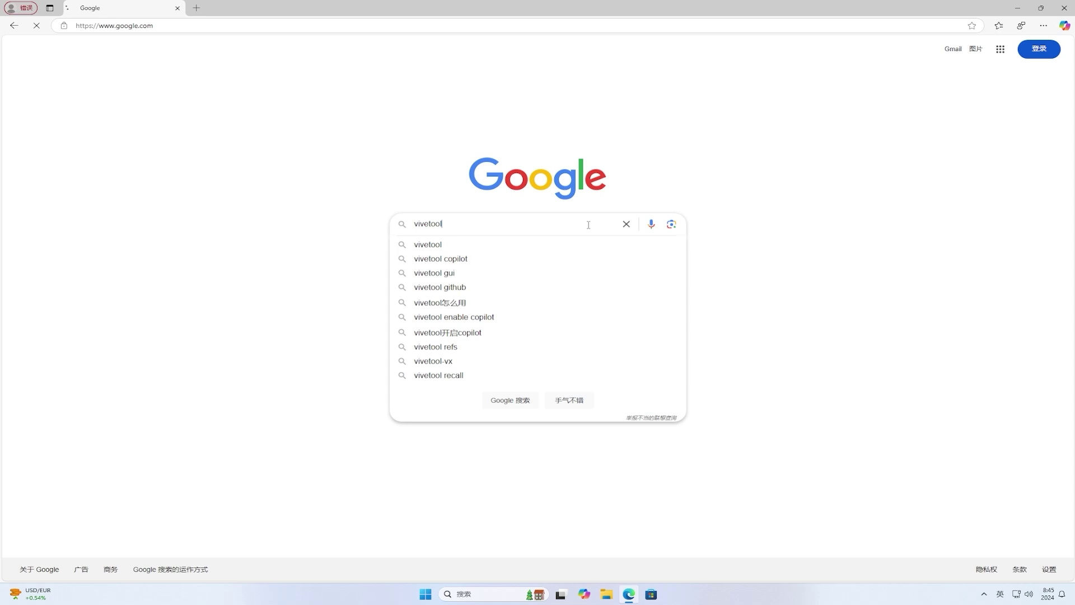
pyautogui.press('Return')
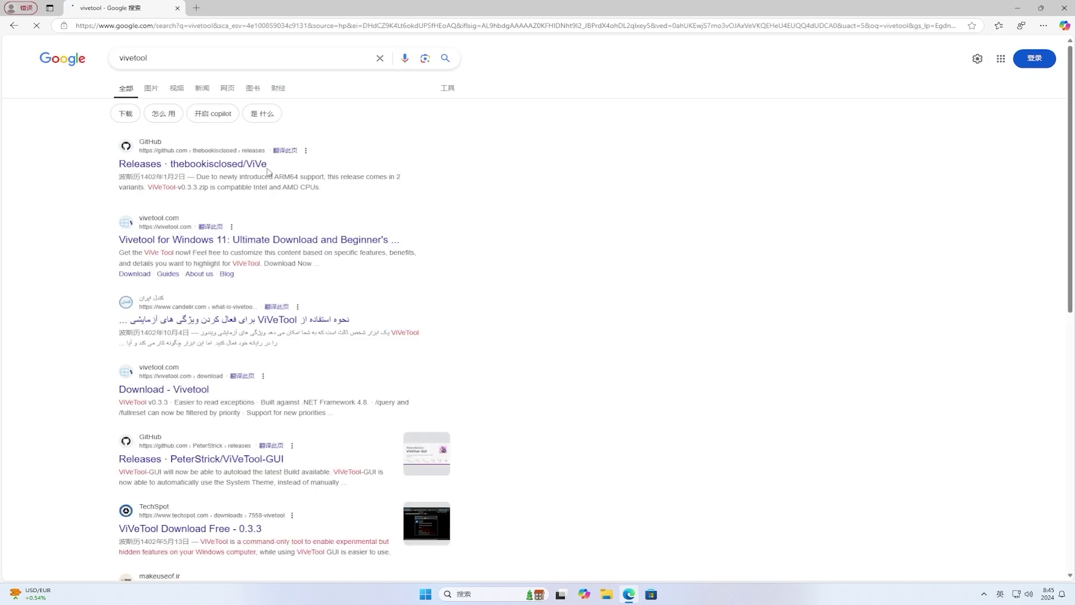
# Step: Download ViVeTool-v0.3.3.zip from the ViVe GitHub releases page and show it in its folder
pyautogui.click(255, 167)
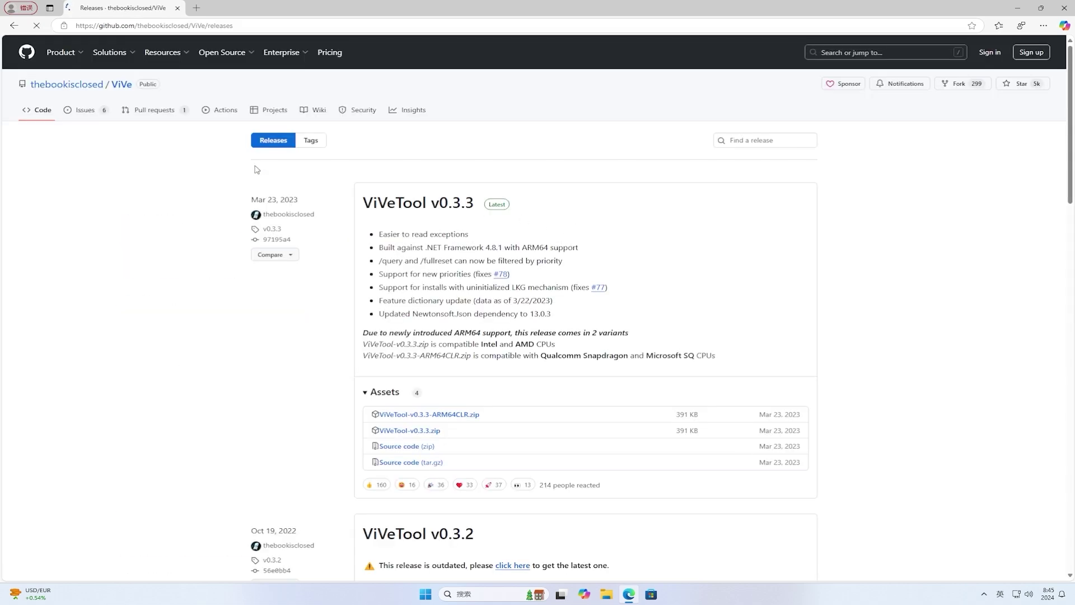
pyautogui.click(417, 430)
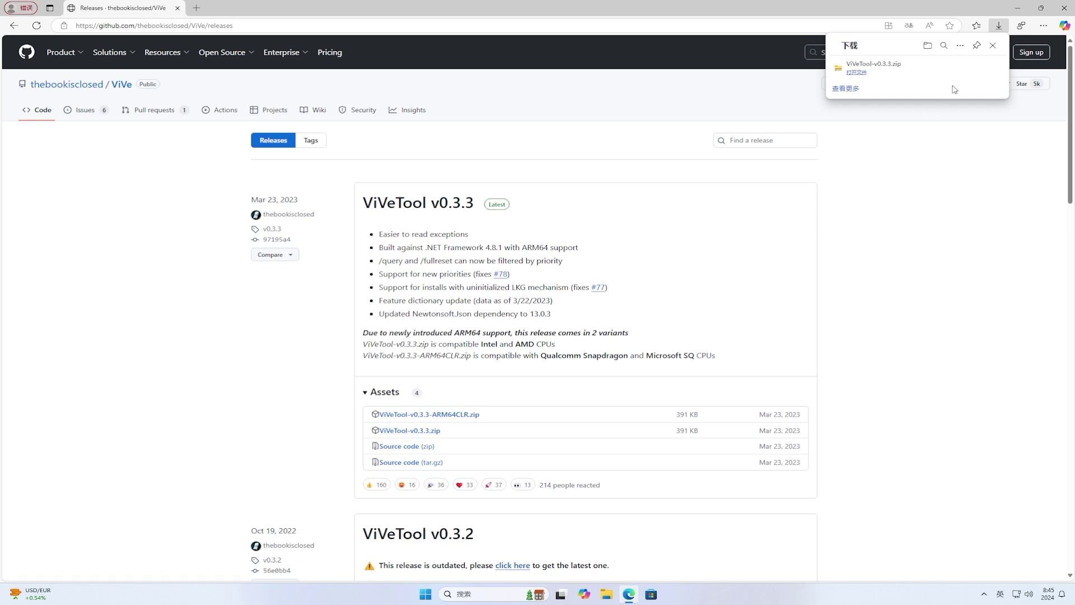
pyautogui.click(962, 69)
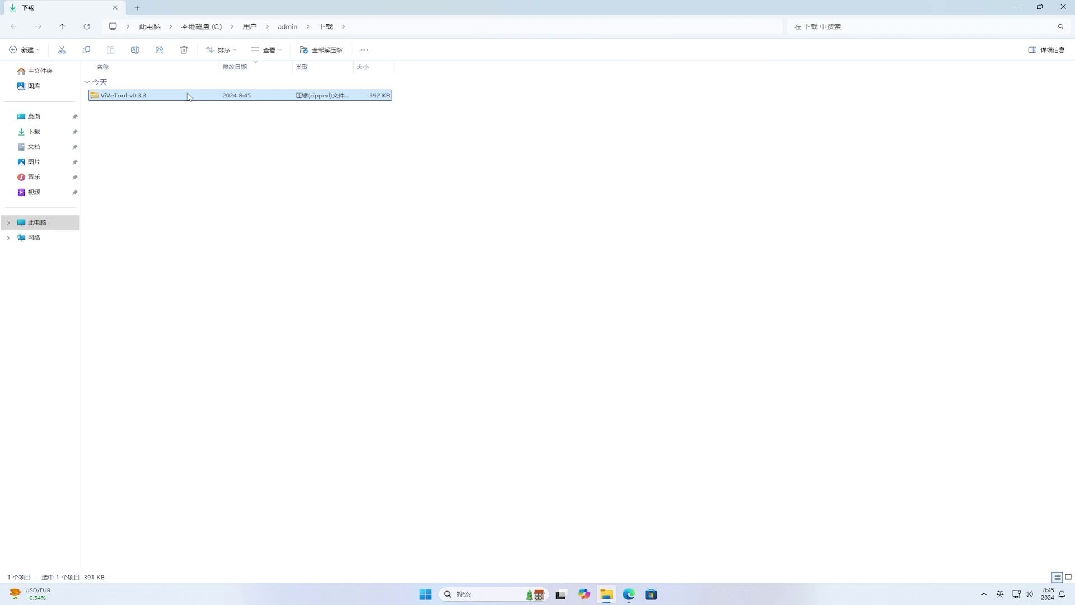
# Step: Extract ViVeTool-v0.3.3.zip into its proposed ViVeTool-v0.3.3 folder
pyautogui.rightClick(143, 97)
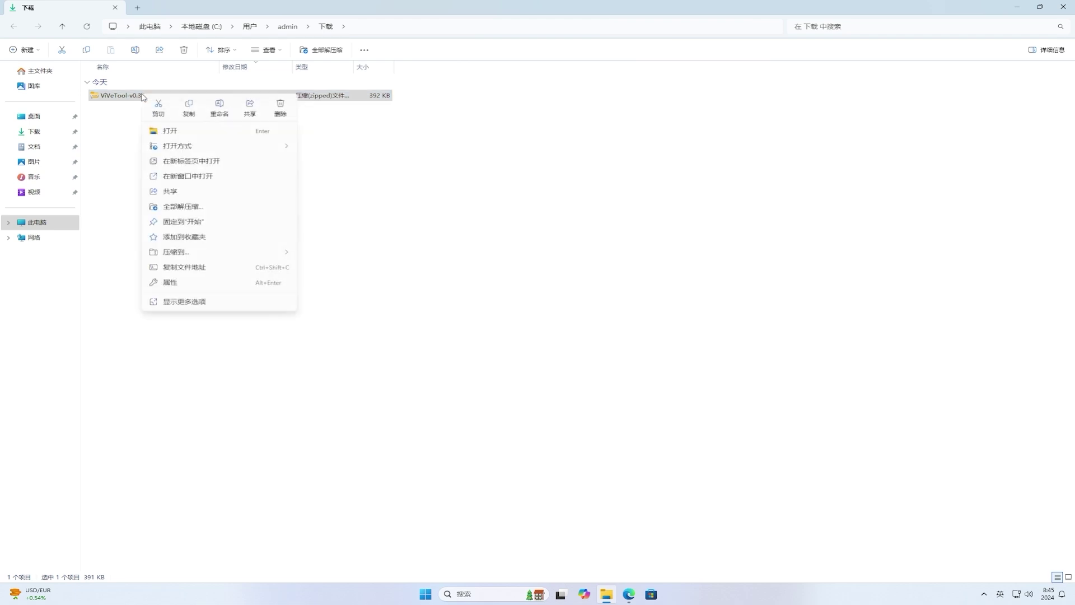
pyautogui.click(254, 210)
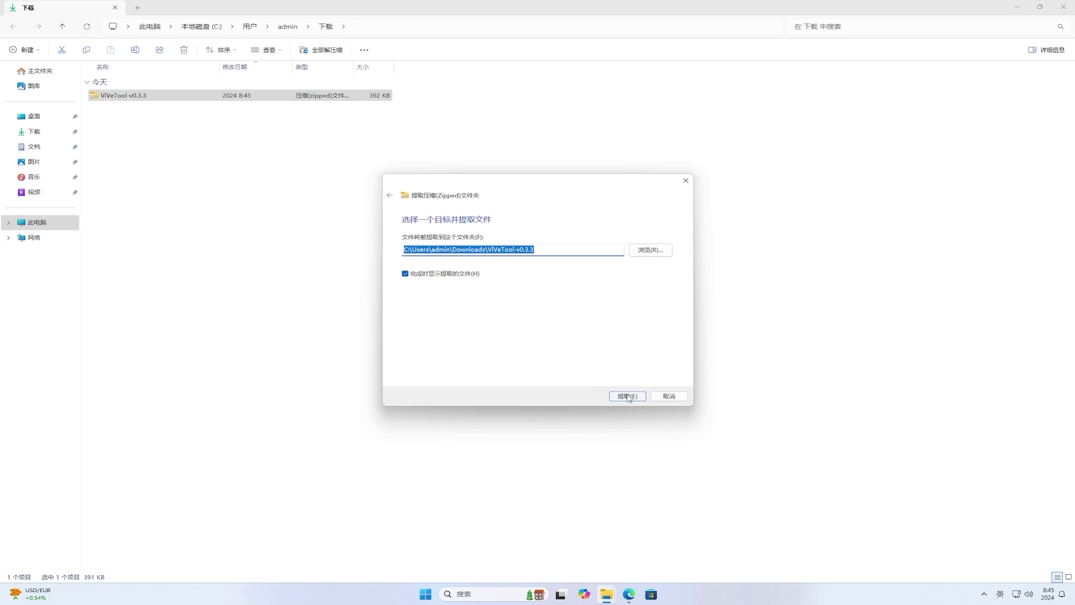
pyautogui.click(627, 395)
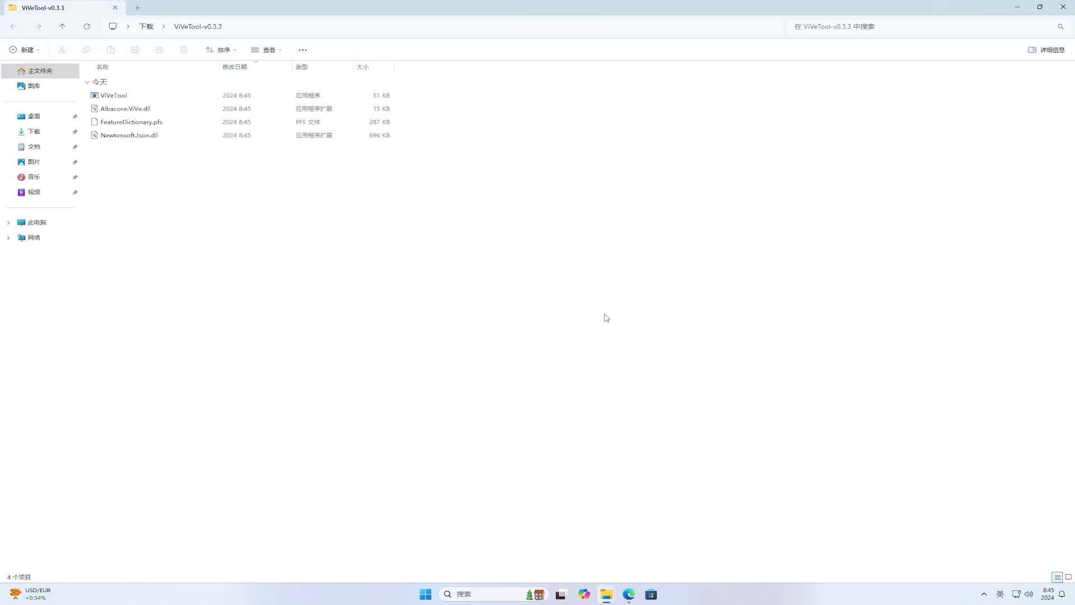
# Step: Copy the extracted folder's full path from the address bar
pyautogui.click(540, 27)
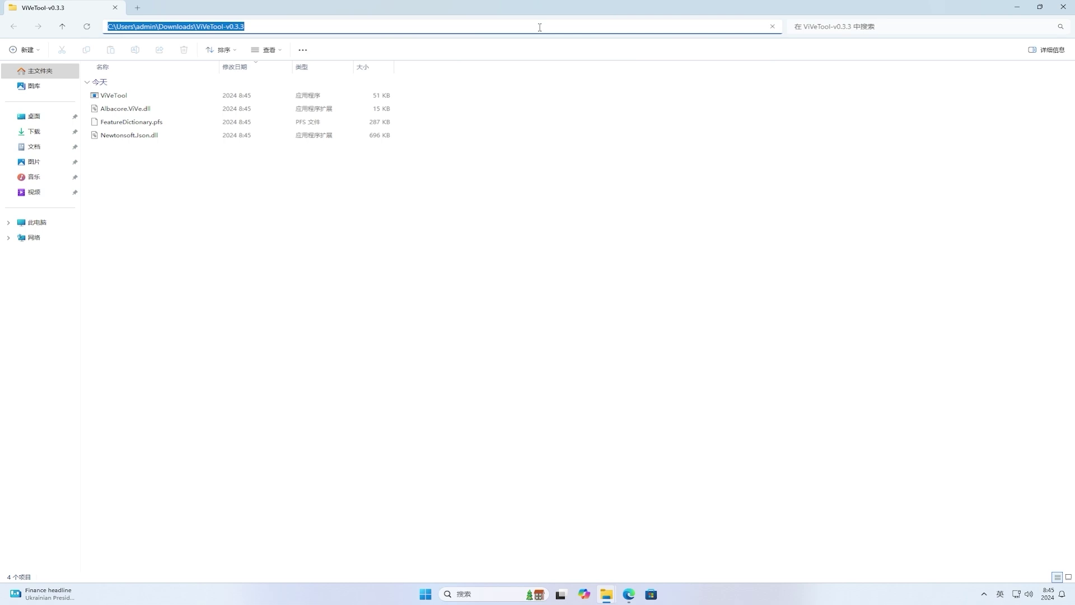
pyautogui.rightClick(540, 27)
pyautogui.click(569, 58)
# Step: Close all File Explorer and Edge windows from their taskbar jump lists
pyautogui.rightClick(606, 600)
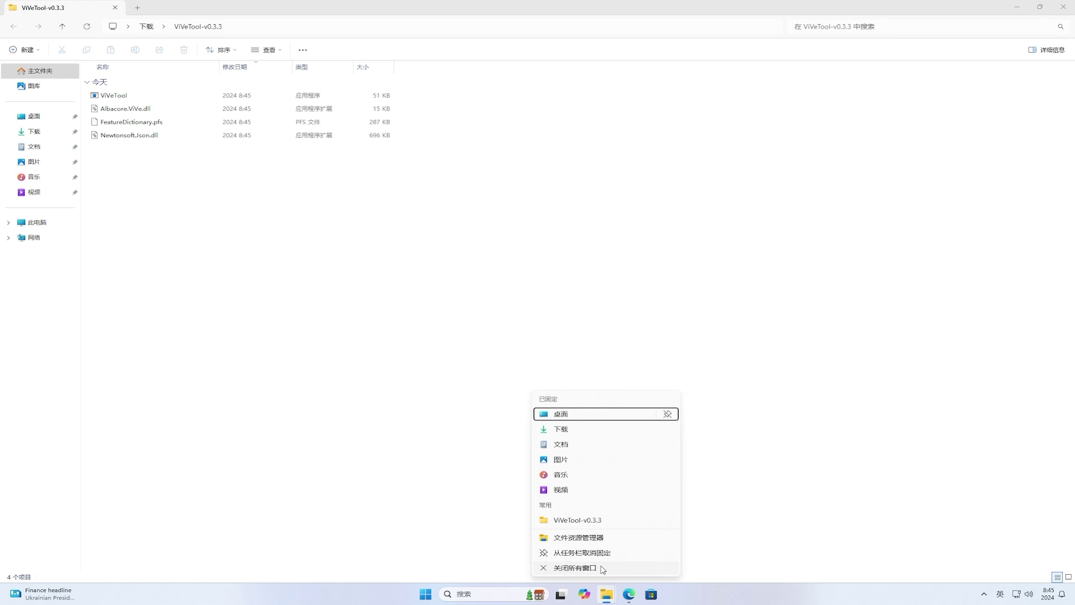
pyautogui.click(602, 569)
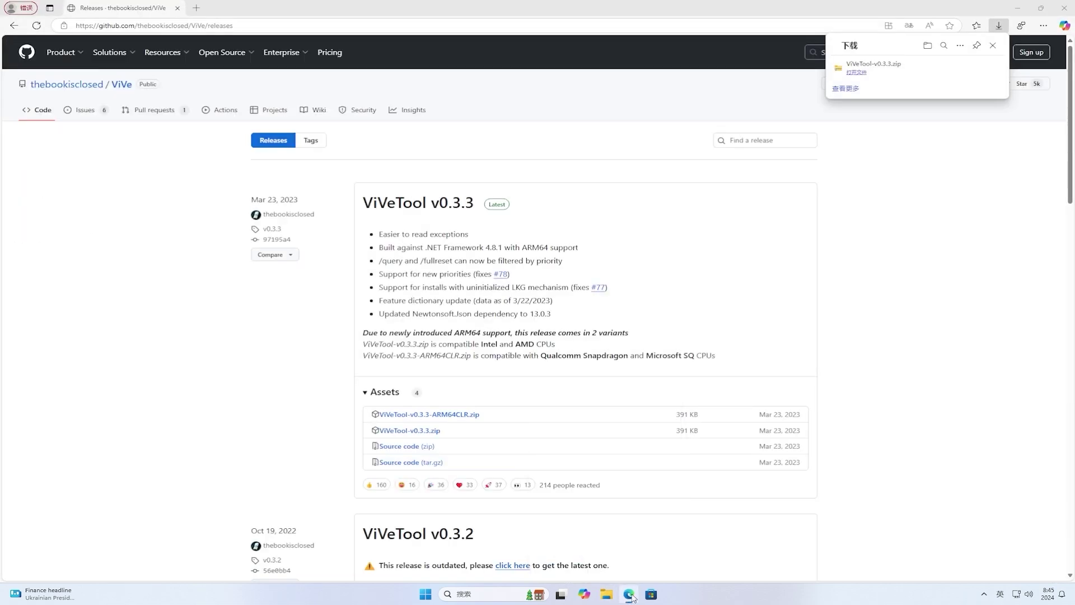
pyautogui.rightClick(629, 594)
pyautogui.click(626, 568)
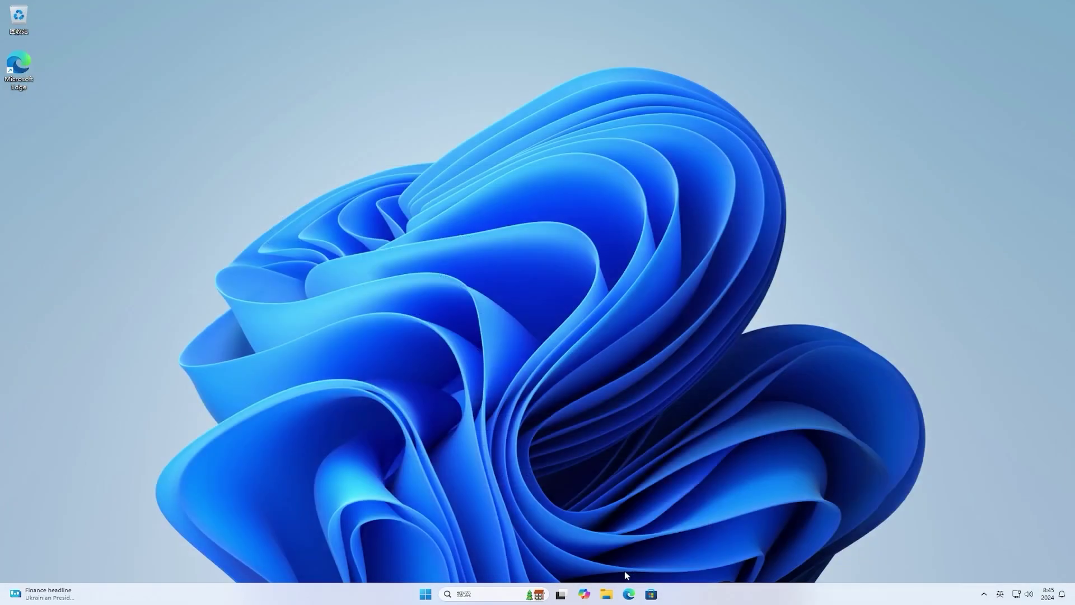
# Step: Search Start for cmd and launch Command Prompt as administrator, approving the UAC prompt
pyautogui.click(425, 594)
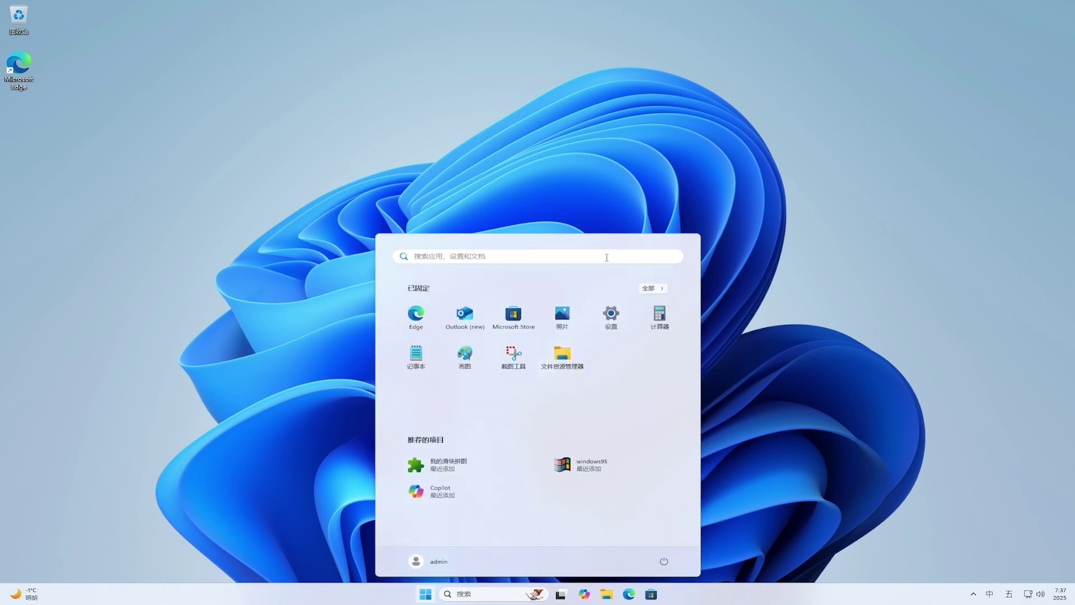
pyautogui.write('cmd')
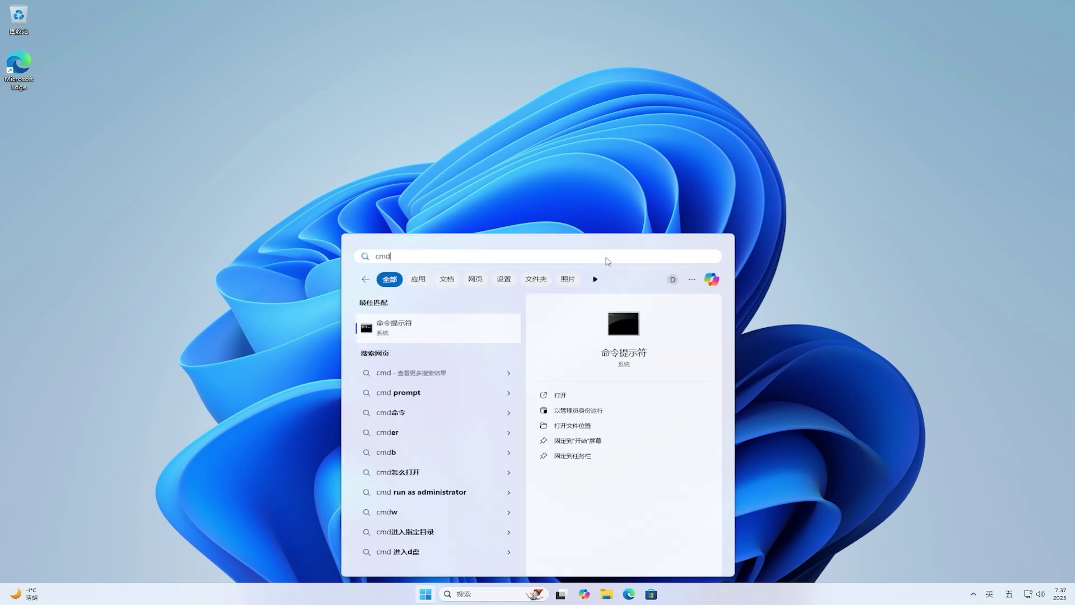
pyautogui.click(580, 411)
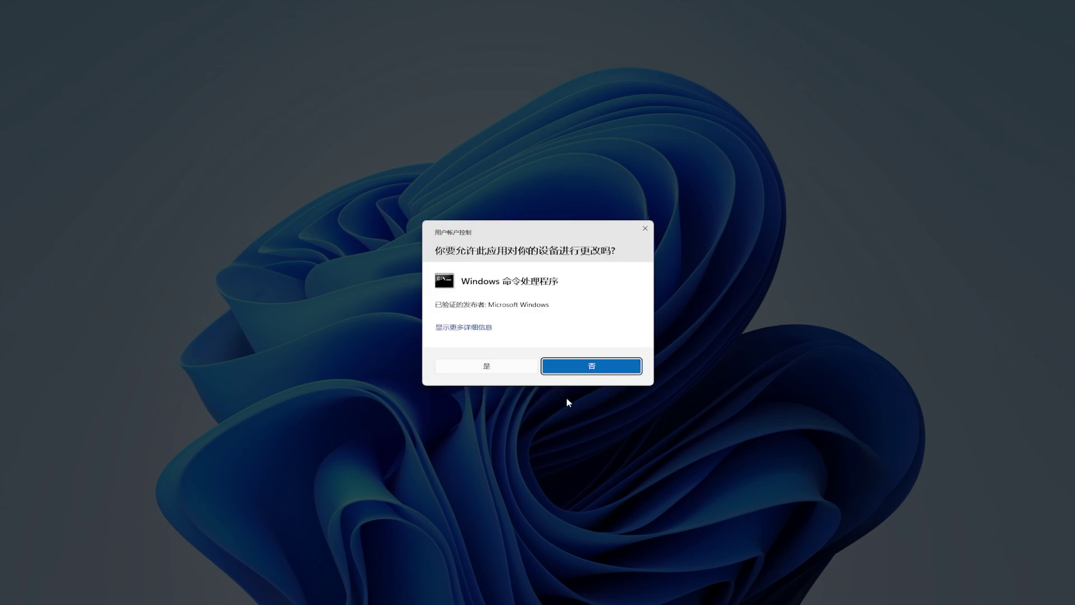
pyautogui.click(512, 368)
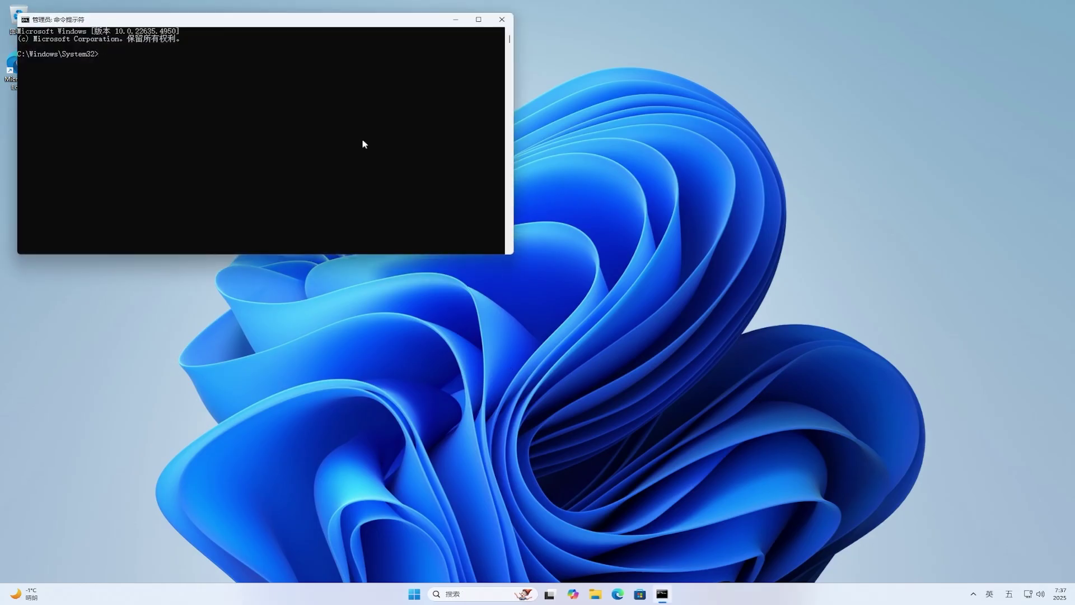
# Step: Centre the Command Prompt window and cd into the pasted ViVeTool-v0.3.3 folder path
pyautogui.moveTo(296, 23); pyautogui.dragTo(549, 183)
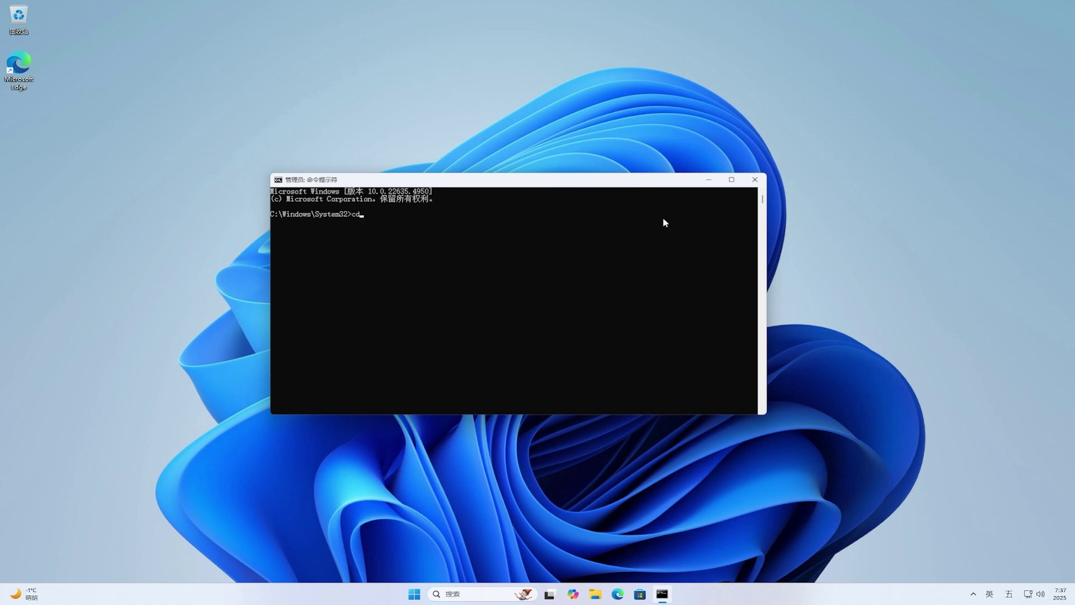
pyautogui.hotkey('ctrl', 'v')
pyautogui.press('Return')
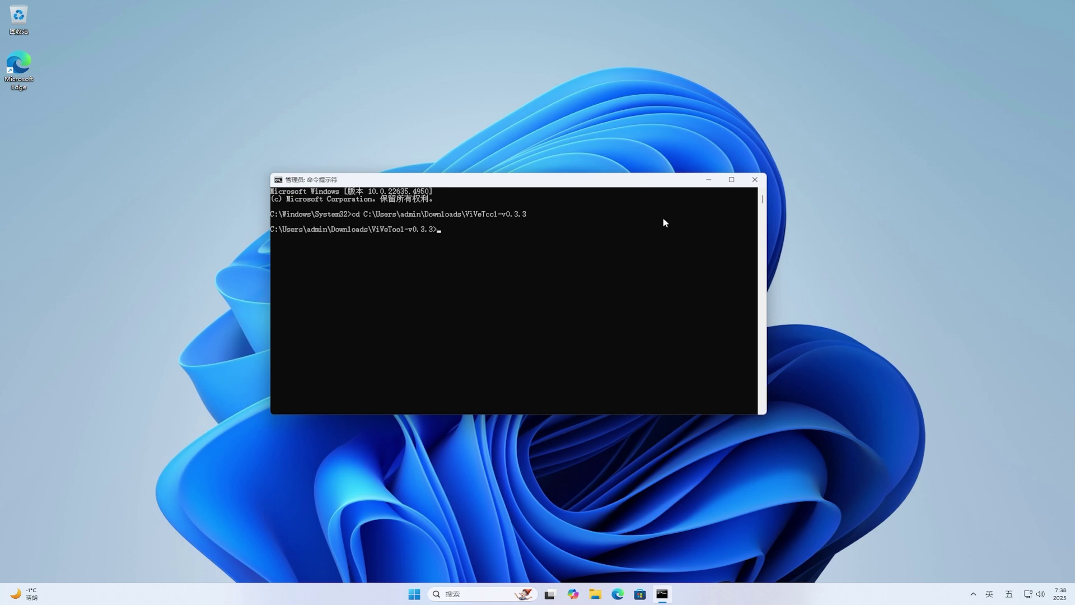
pyautogui.rightClick(872, 238)
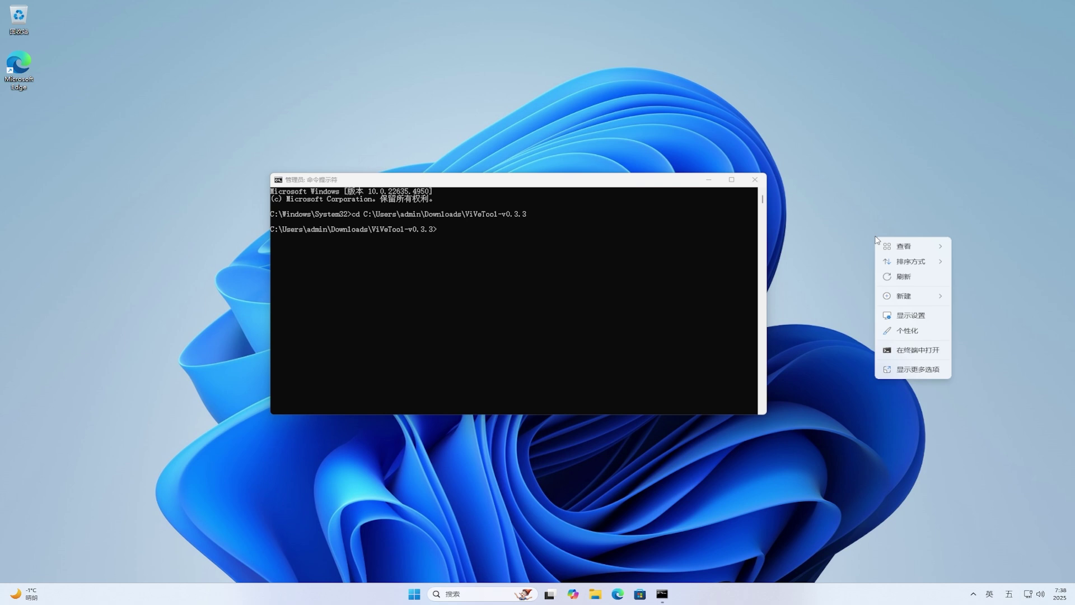
# Step: Set display scaling to 150%, close Settings, and move the Command Prompt up and left
pyautogui.click(910, 315)
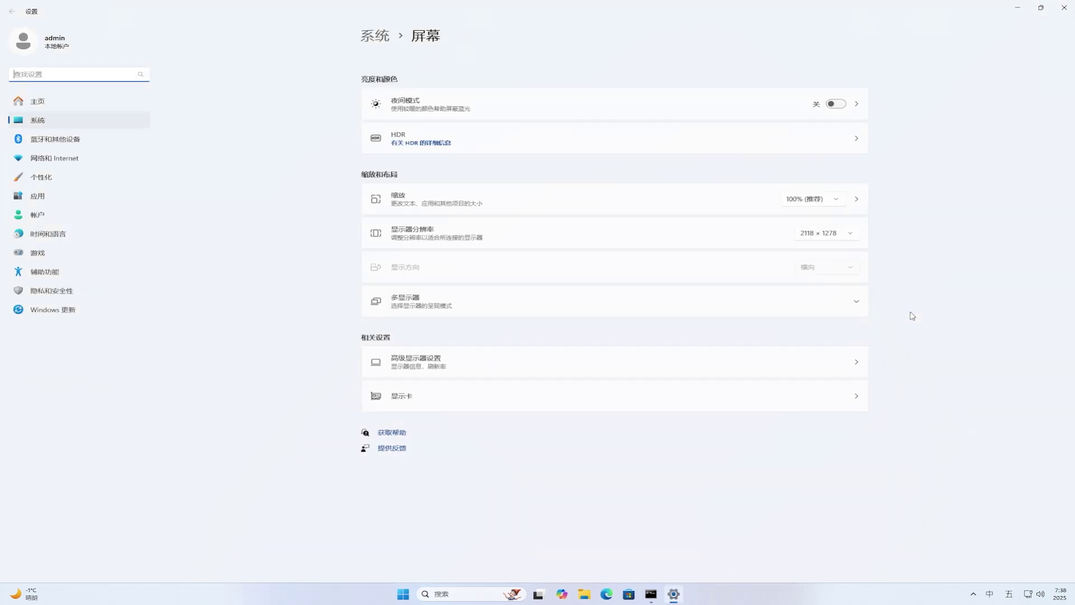
pyautogui.click(839, 203)
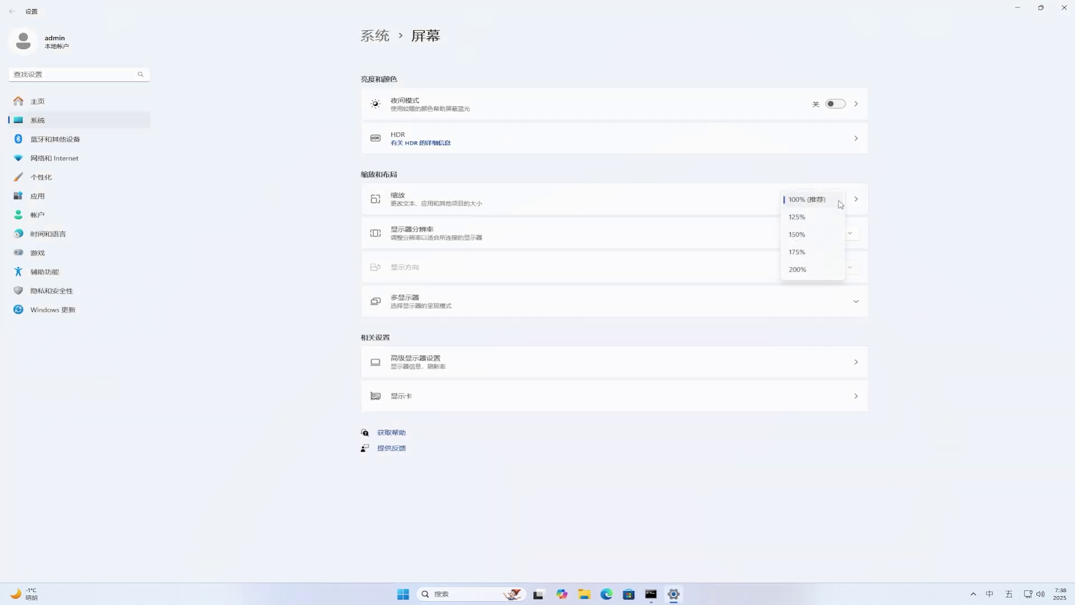
pyautogui.click(833, 233)
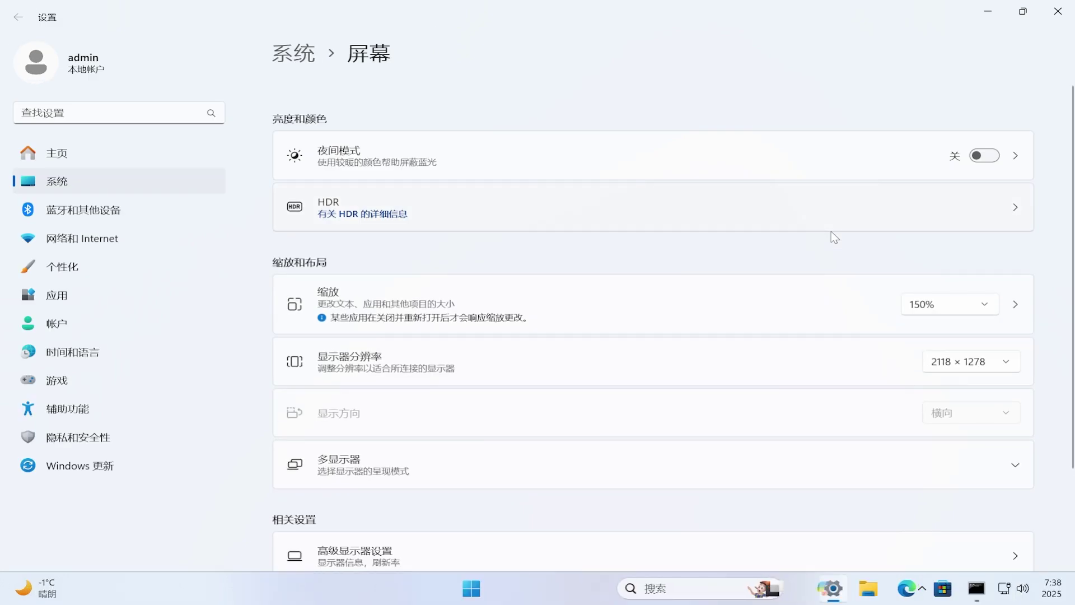
pyautogui.click(1057, 16)
pyautogui.moveTo(847, 185); pyautogui.dragTo(710, 118)
# Step: Run vivetool /enable for IDs 50179255,53672489, then for 47205210,49221331,48433719
pyautogui.write('vivetool ')
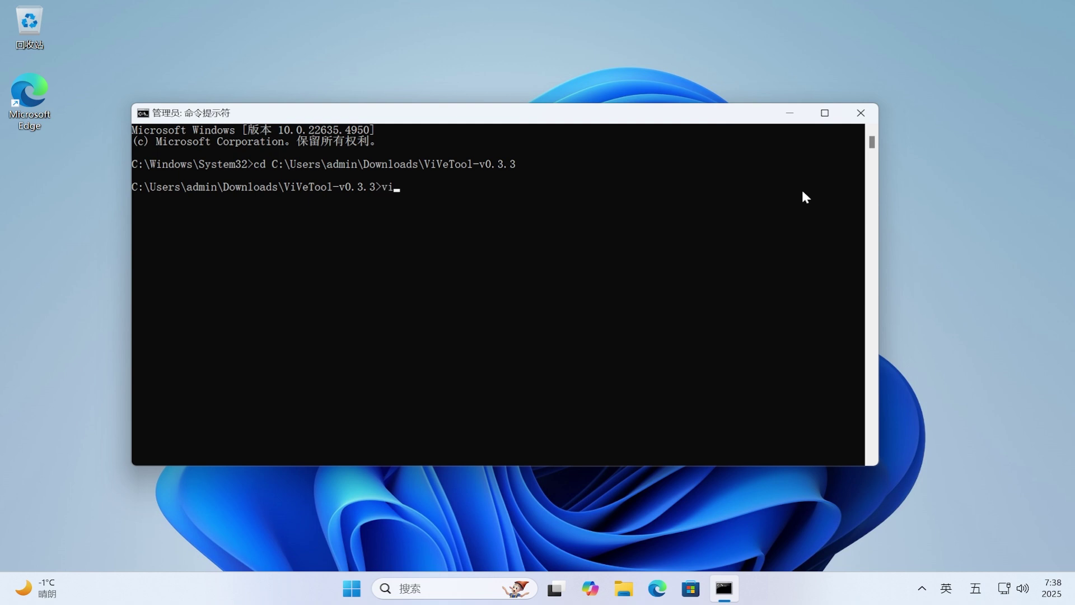
pyautogui.write('/enable /id:50179255')
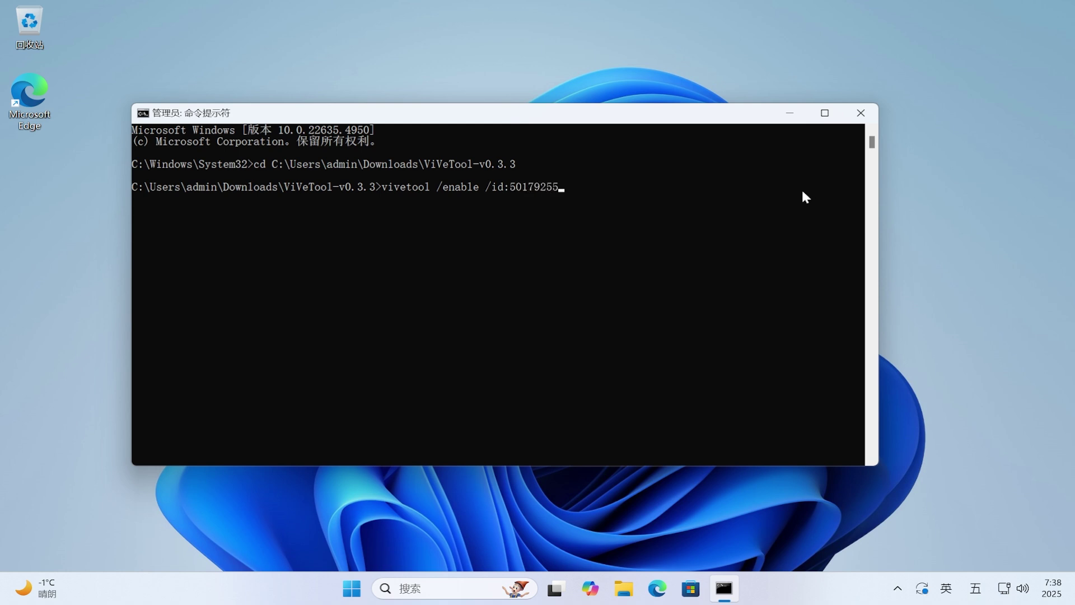
pyautogui.write(',53672489')
pyautogui.press('Return')
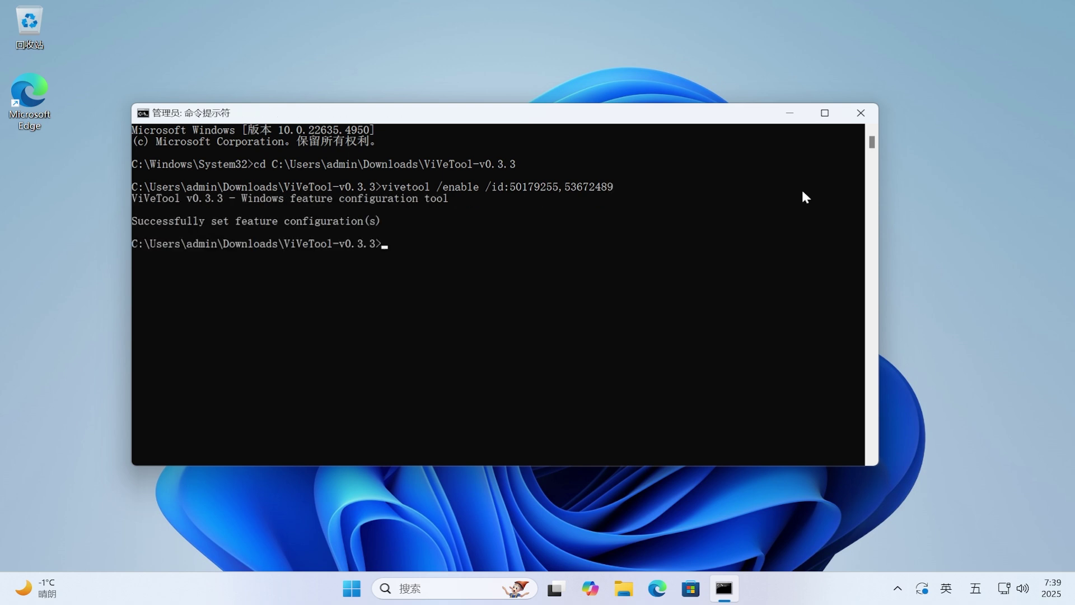
pyautogui.moveTo(134, 221); pyautogui.dragTo(328, 223)
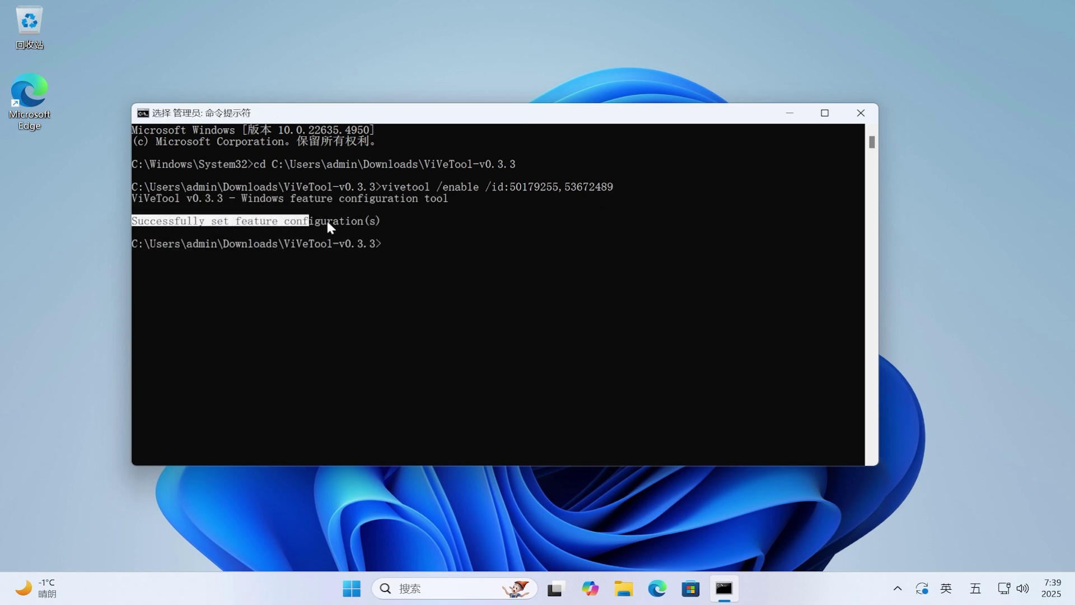
pyautogui.rightClick(814, 268)
pyautogui.write('vivetool /')
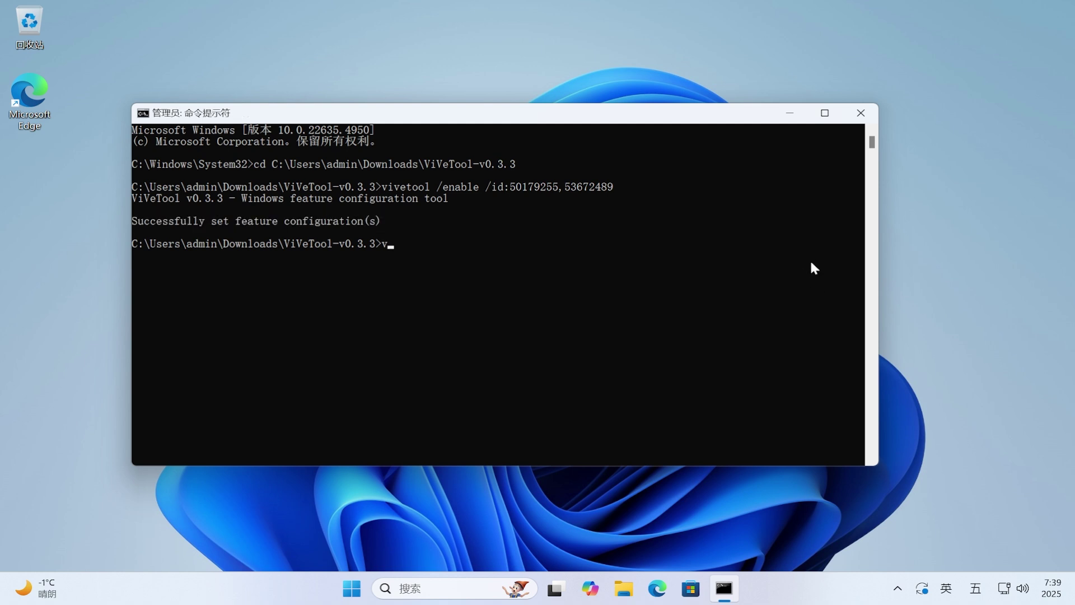
pyautogui.write('enable /id:47')
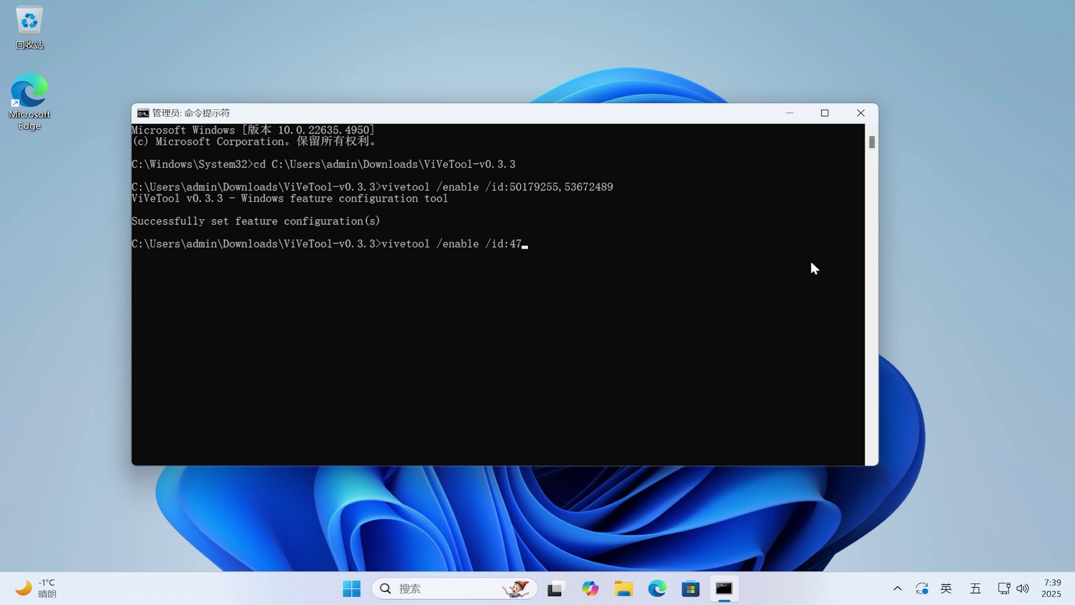
pyautogui.write('205210,4922133')
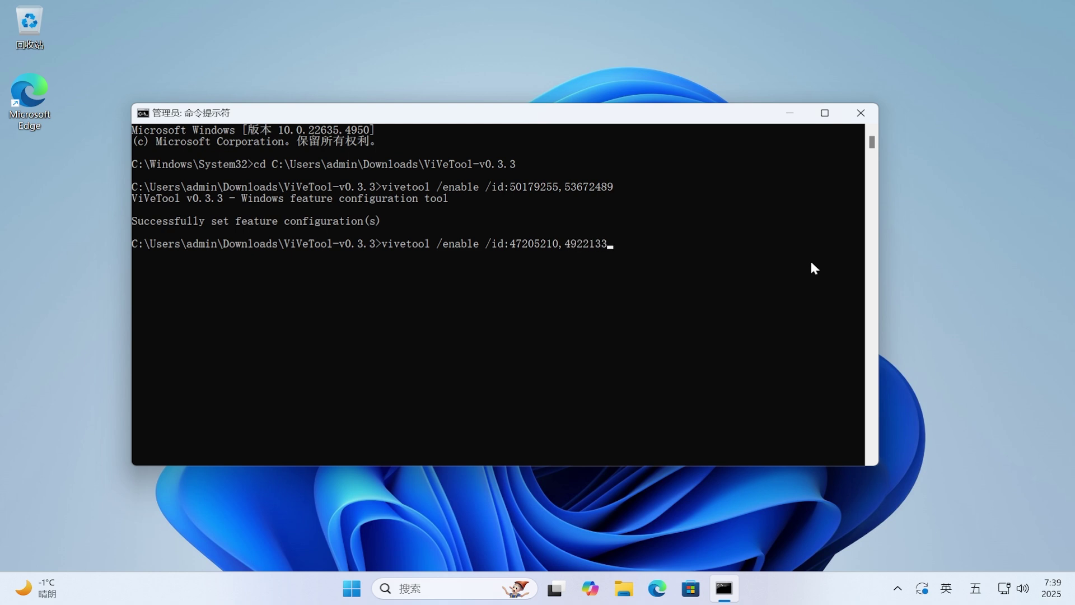
pyautogui.write('1,48433719')
pyautogui.press('Return')
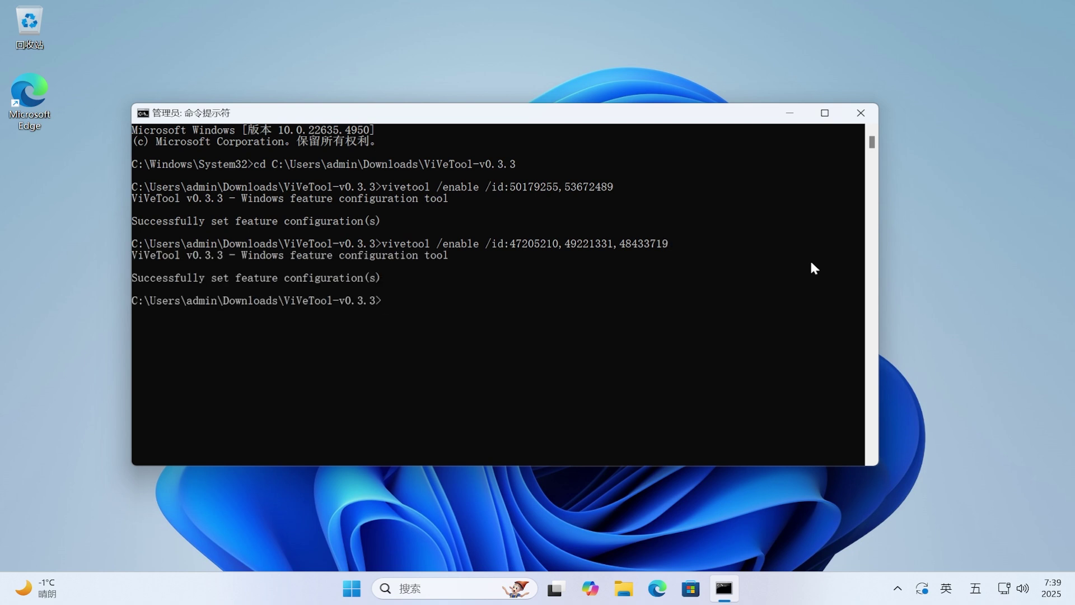
# Step: Clear the marked output and run vivetool /enable /id:45624564,53397005,48433719
pyautogui.moveTo(135, 273); pyautogui.dragTo(413, 280)
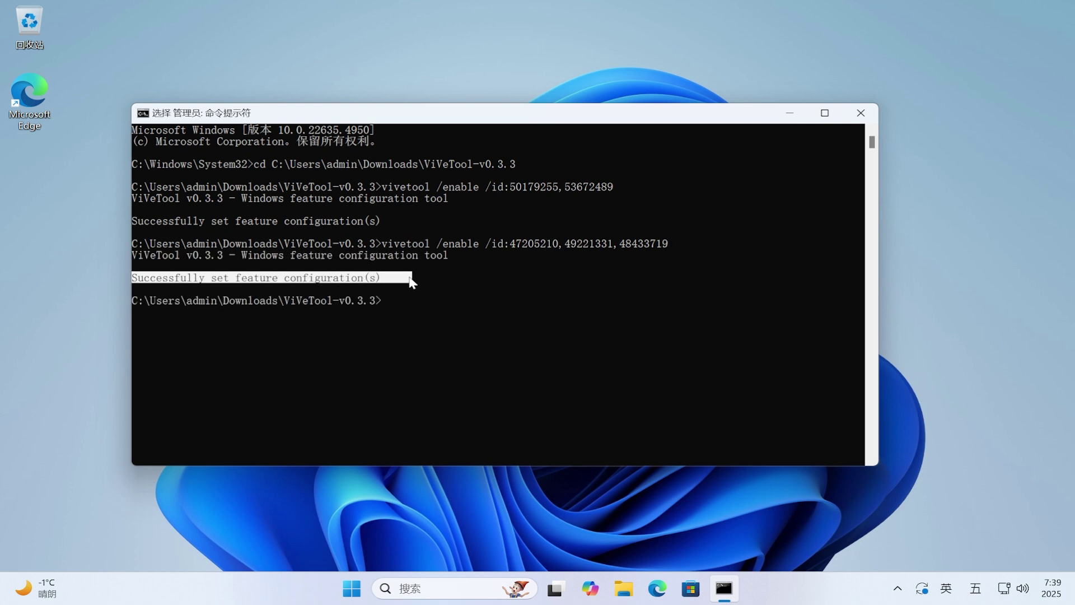
pyautogui.click(804, 313)
pyautogui.write('vive')
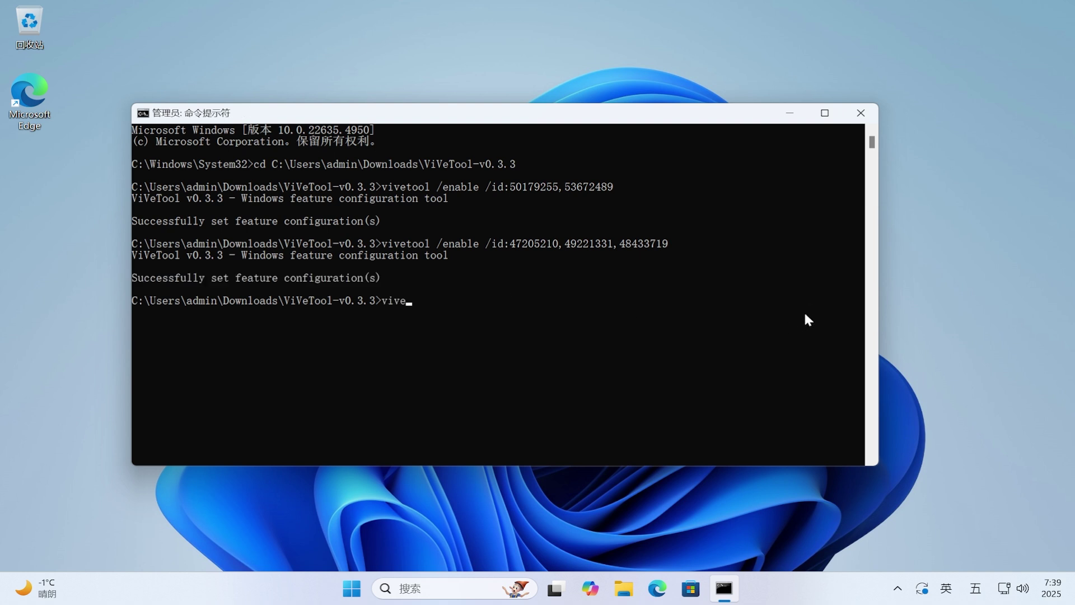
pyautogui.write('tool /enable /id:456245')
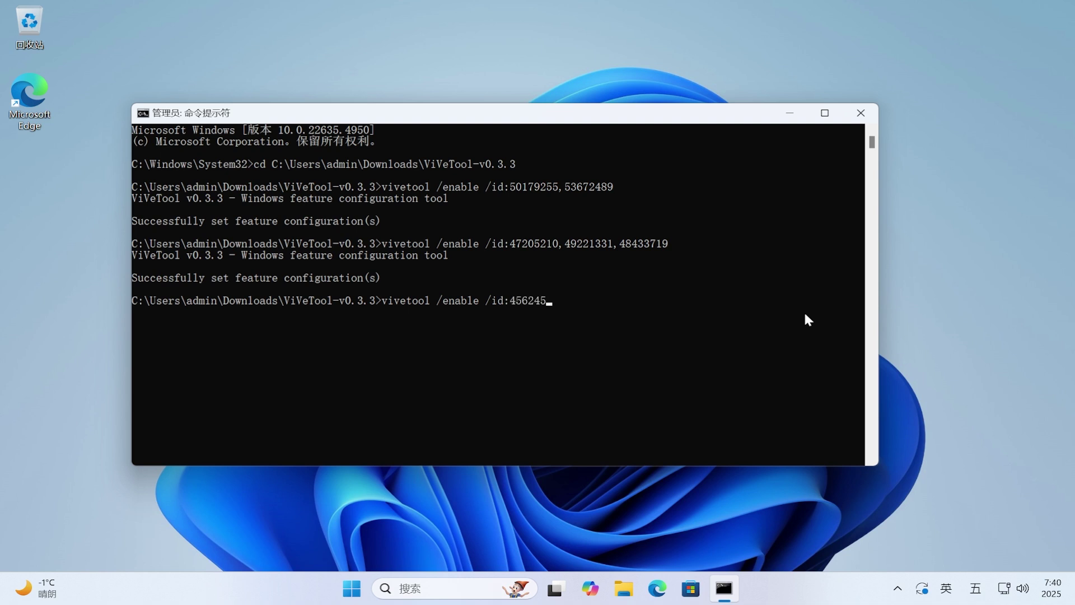
pyautogui.write('64,53397005,48433719')
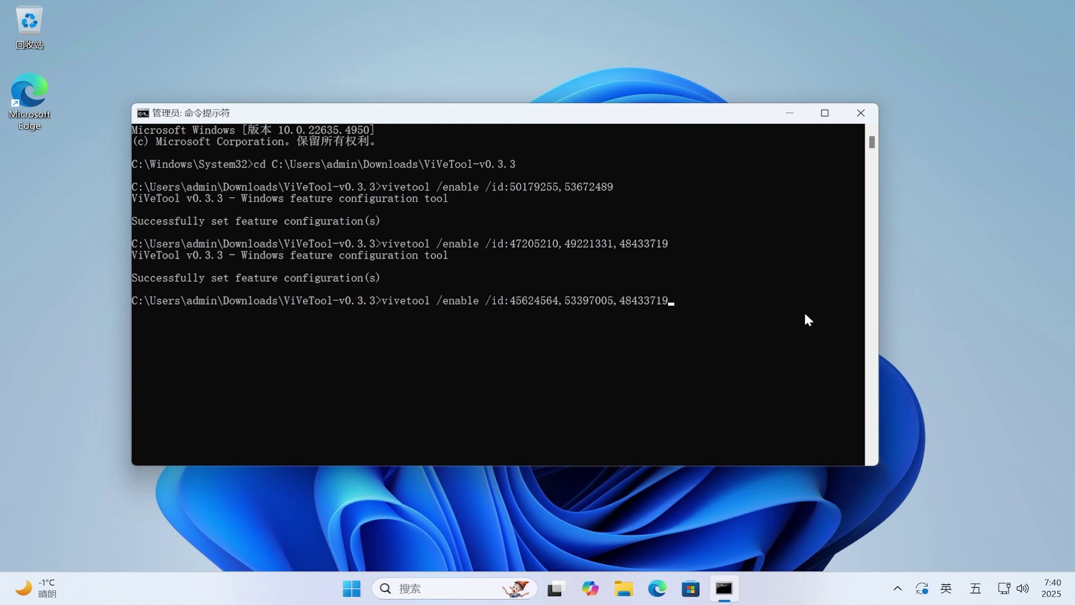
pyautogui.press('Return')
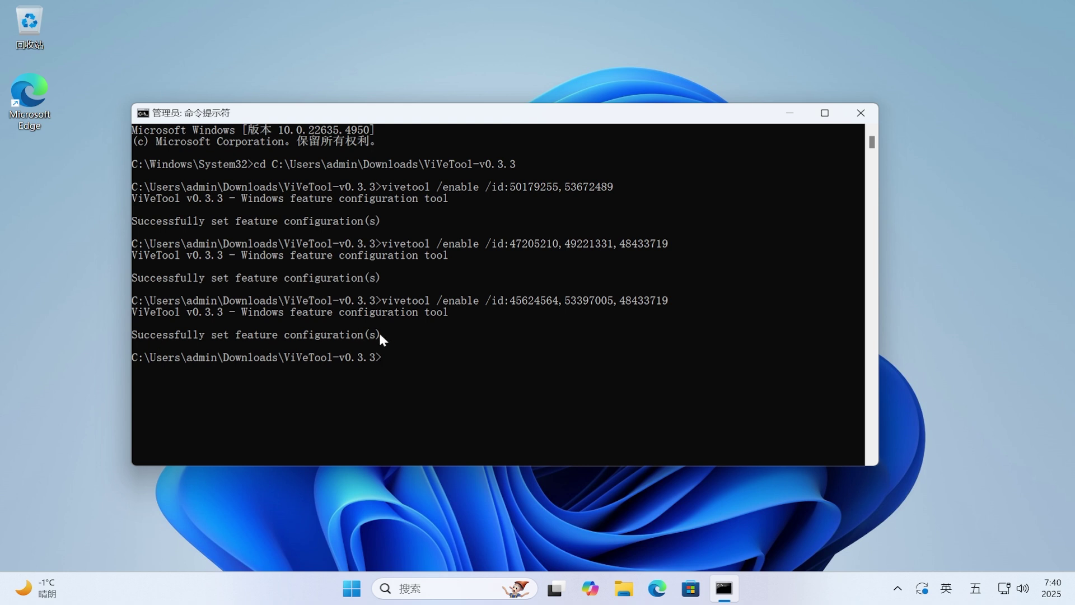
# Step: Close Command Prompt and restart Windows from the Start menu's power options
pyautogui.click(861, 113)
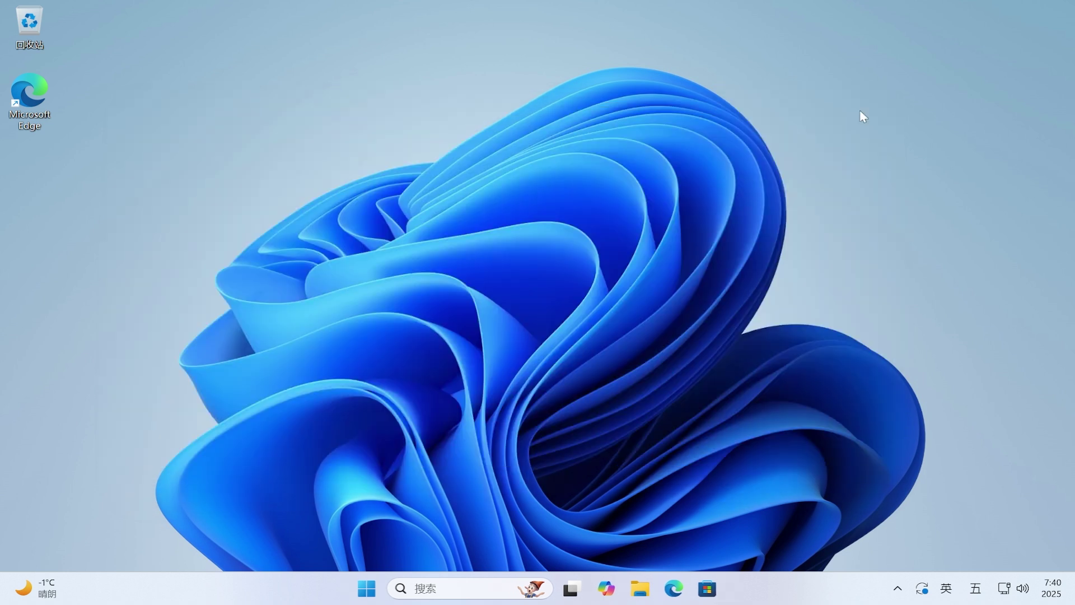
pyautogui.click(368, 587)
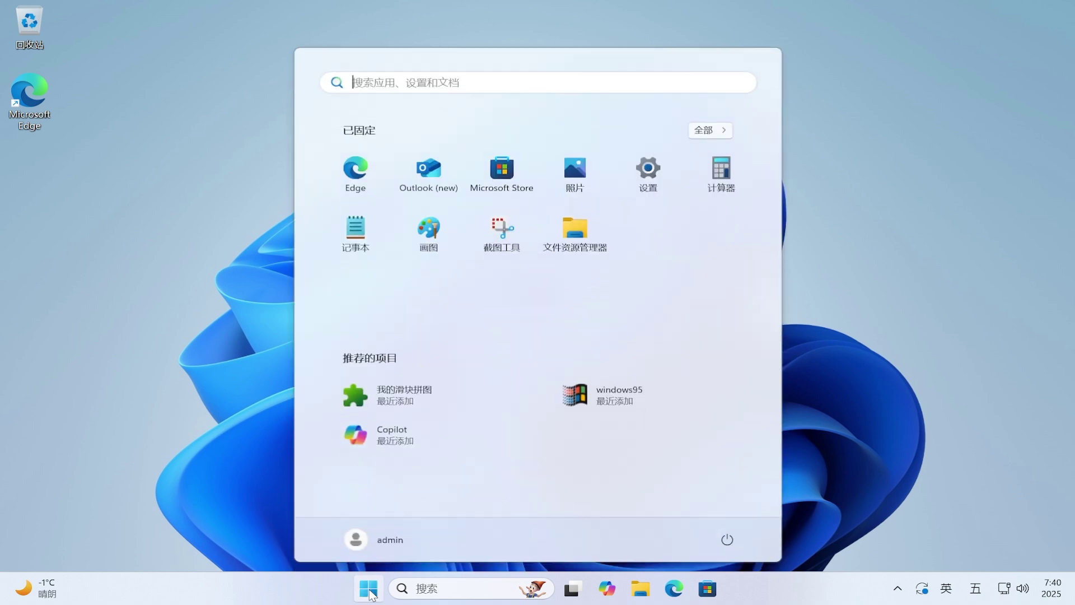
pyautogui.click(726, 540)
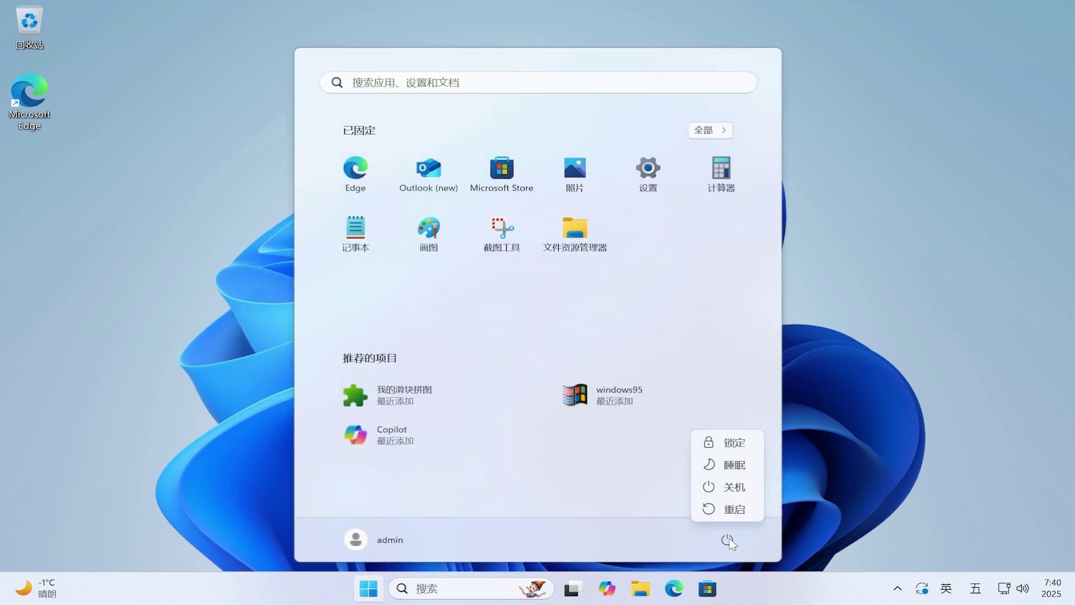
pyautogui.click(754, 509)
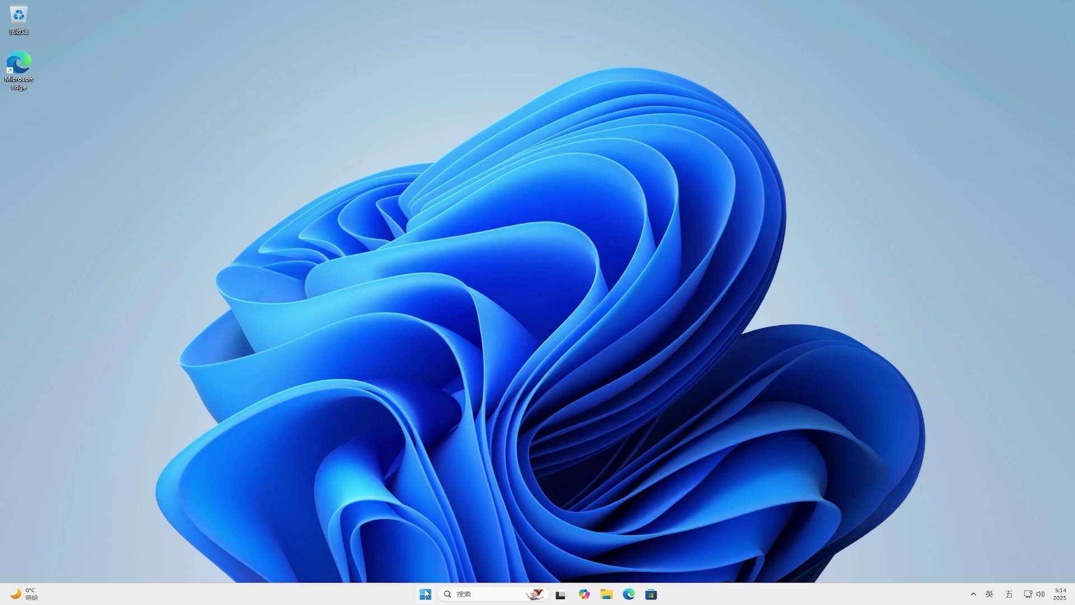
# Step: After the reboot, lock the PC from Start and sign back in from the lock screen
pyautogui.click(426, 594)
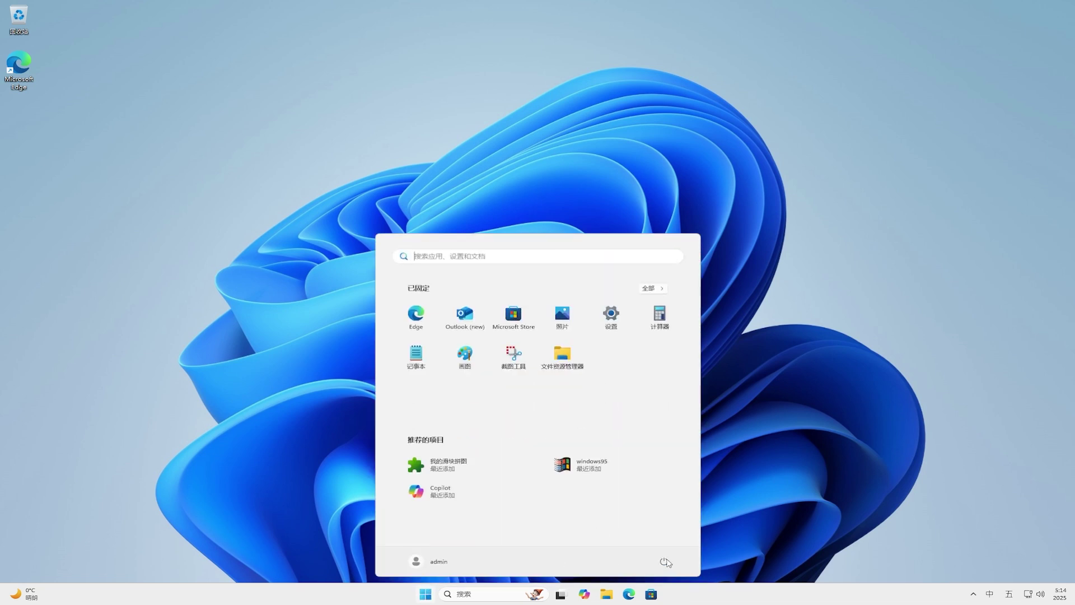
pyautogui.click(666, 561)
pyautogui.click(673, 496)
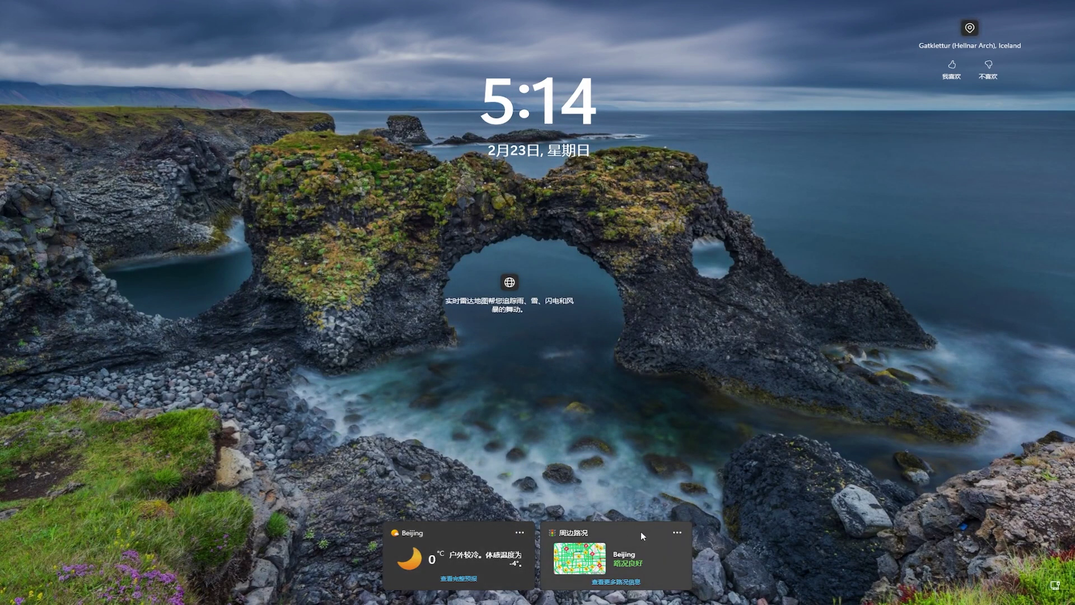
pyautogui.click(785, 304)
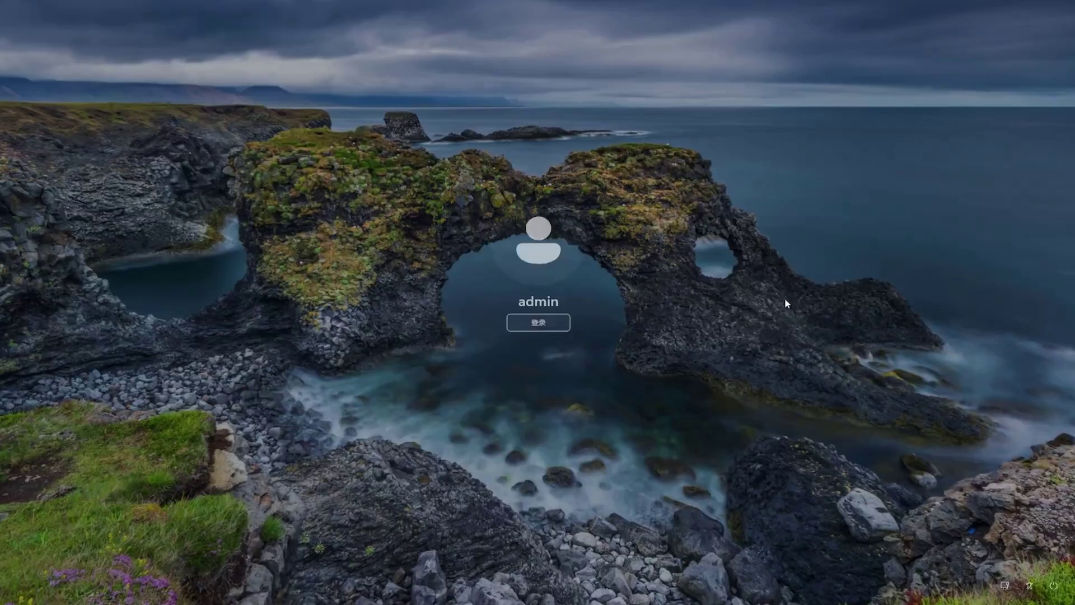
pyautogui.click(550, 327)
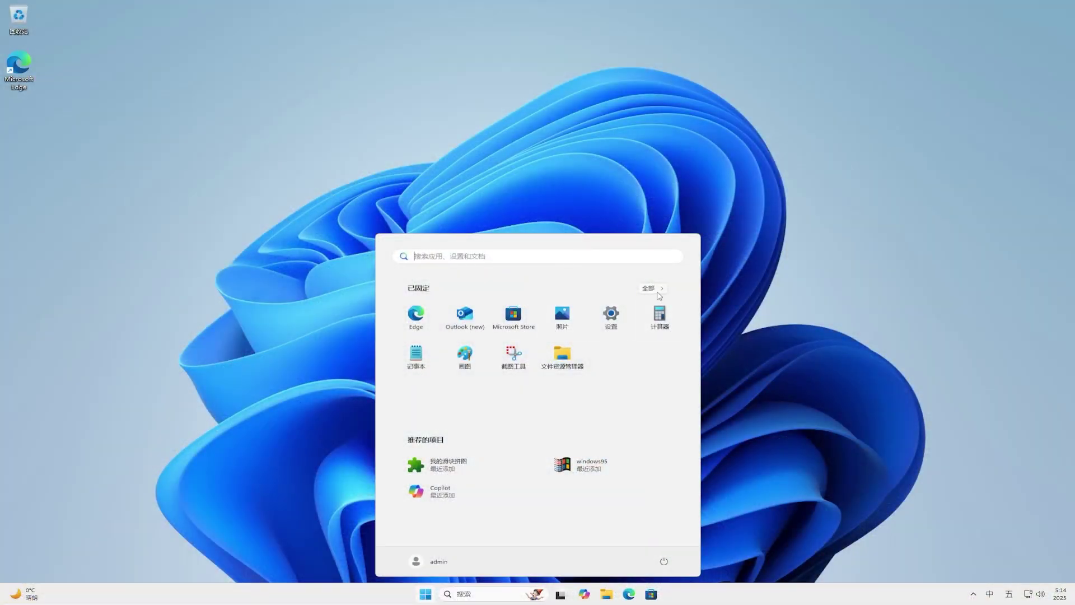
# Step: Show all apps grouped by category, check the Category view layout choices, then dismiss Start
pyautogui.click(657, 292)
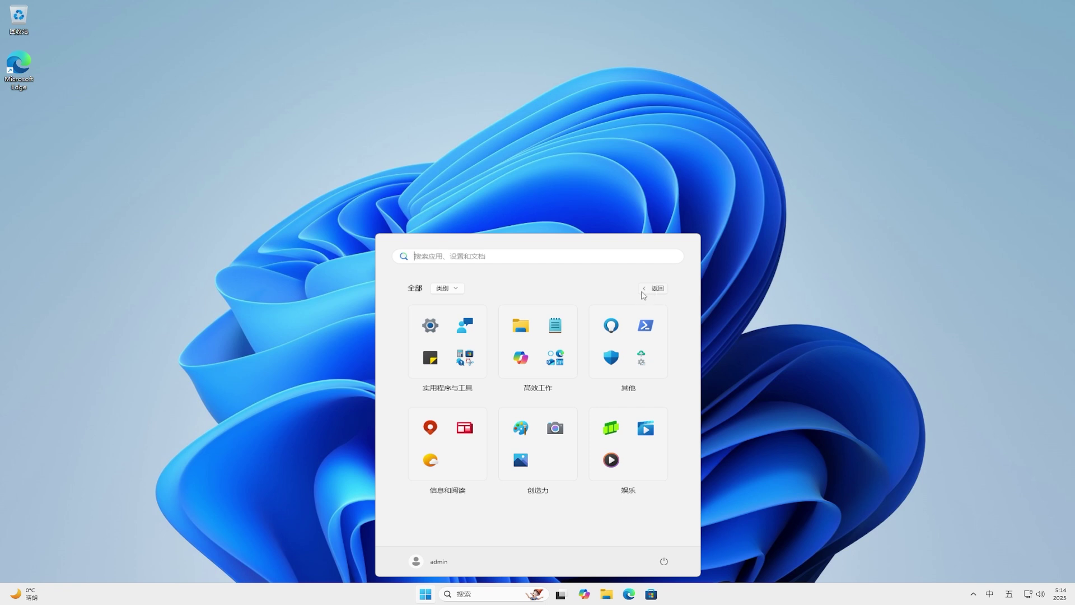
pyautogui.click(457, 289)
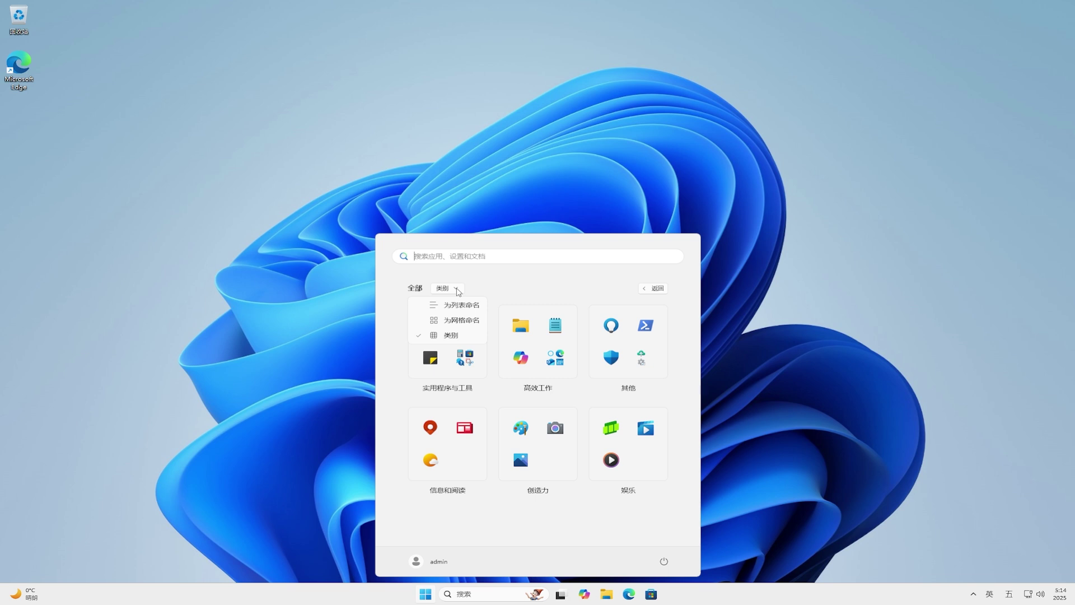
pyautogui.click(531, 174)
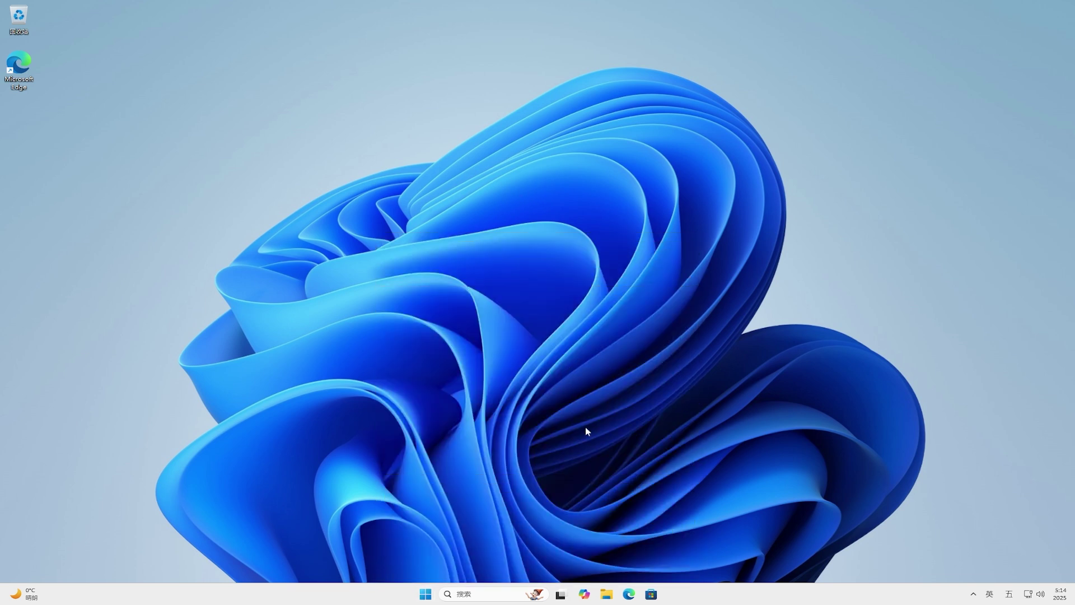
# Step: Open the Pictures folder in File Explorer and drag image.jpg onto the drag-to-share bar
pyautogui.click(607, 594)
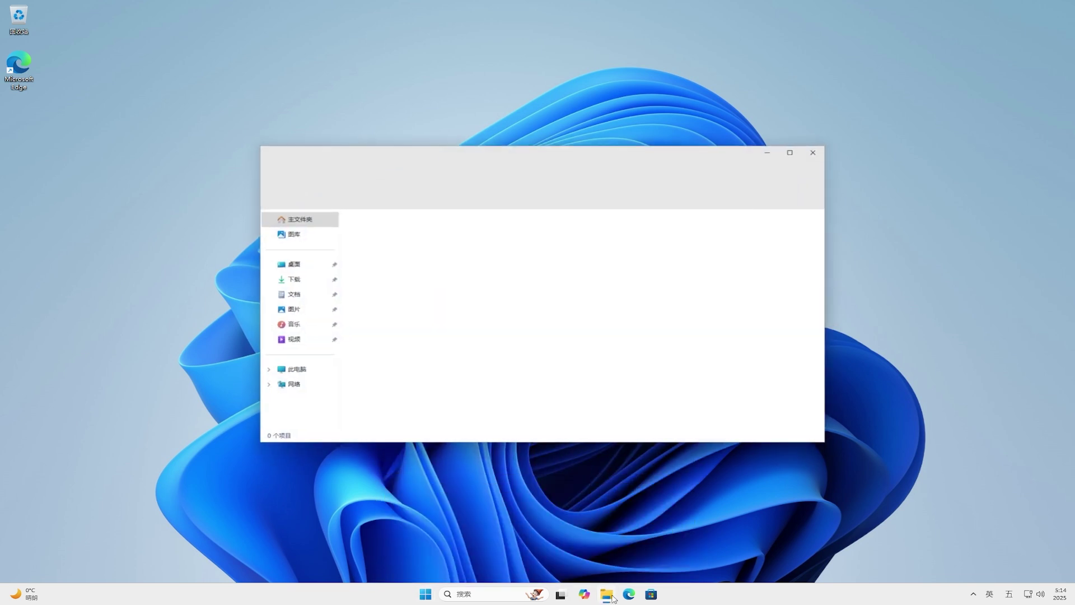
pyautogui.click(297, 309)
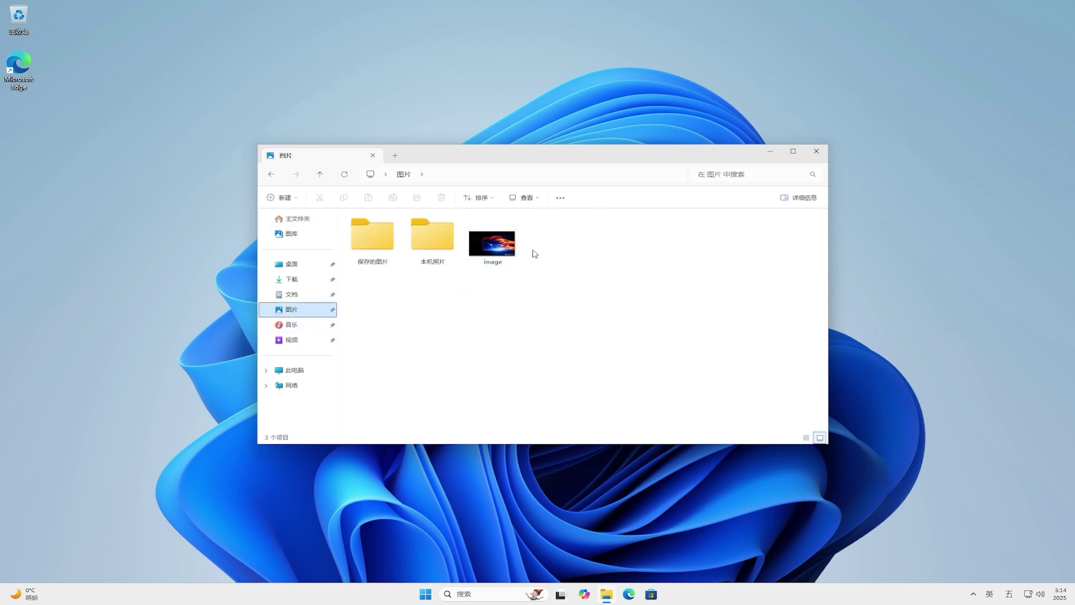
pyautogui.click(489, 243)
pyautogui.moveTo(489, 243); pyautogui.dragTo(662, 33)
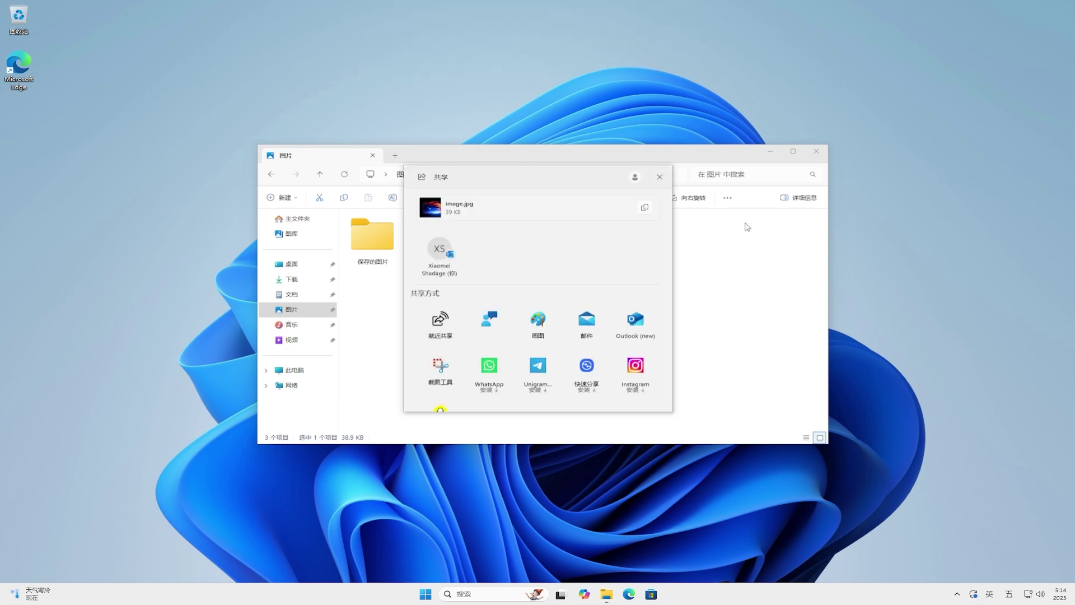